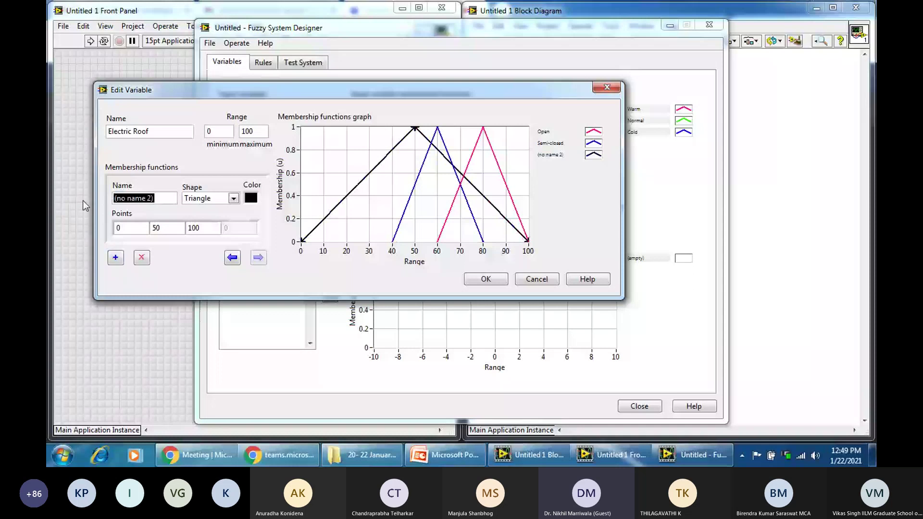
# - Name the Electric Roof variable's third membership function Closed and colour it green
pyautogui.write('Closed')
pyautogui.click(251, 198)
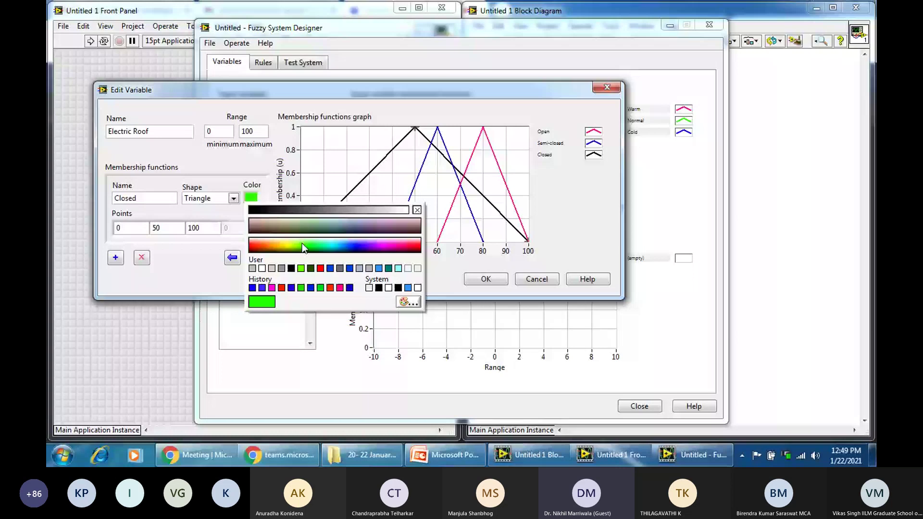
pyautogui.click(302, 243)
# - Set the Closed triangle's middle point to 30 and end point to 50, and accept the Electric Roof variable
pyautogui.doubleClick(182, 227)
pyautogui.write('50')
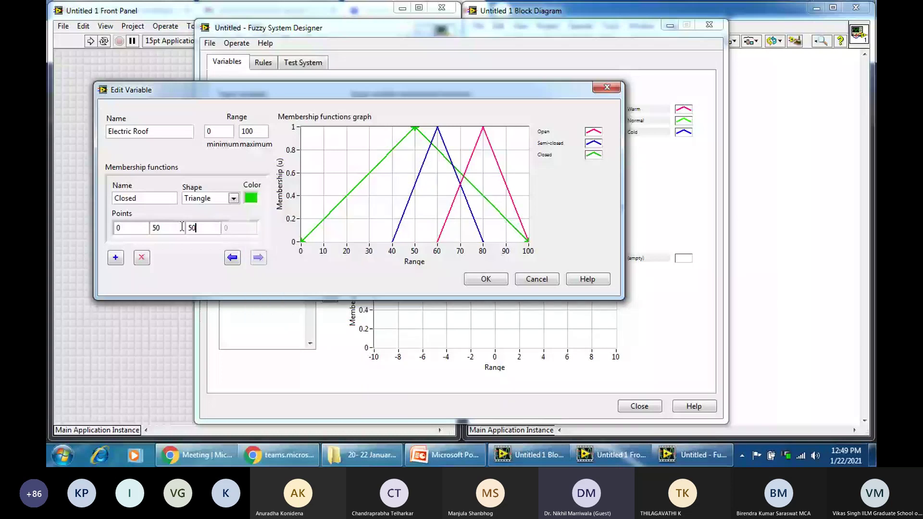
pyautogui.doubleClick(181, 227)
pyautogui.write('30')
pyautogui.click(198, 267)
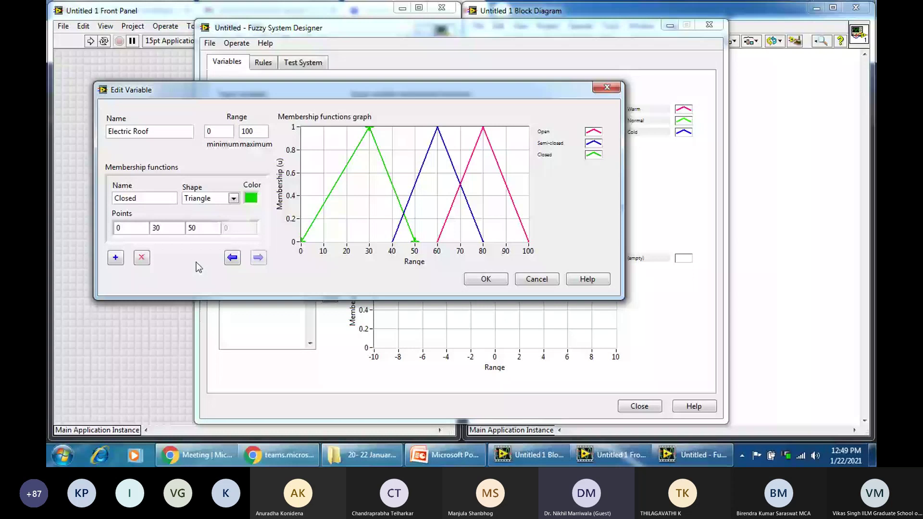
pyautogui.press('Return')
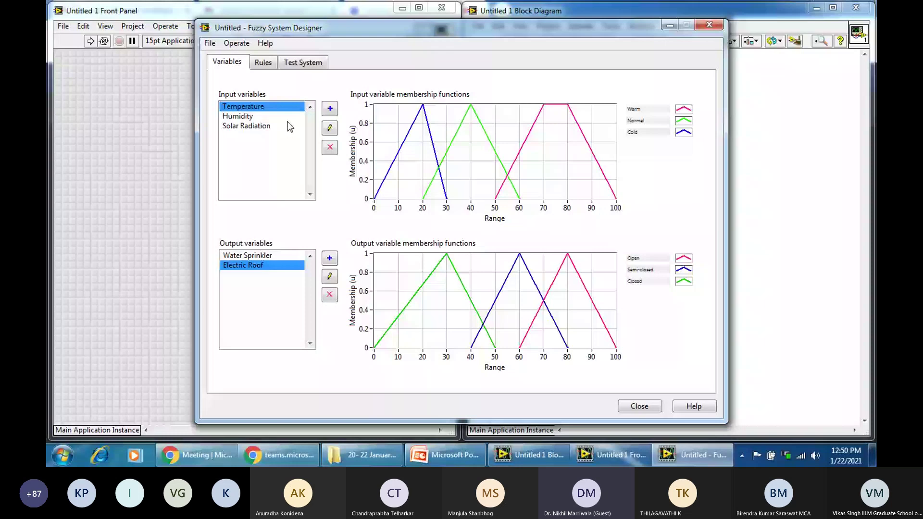
# - Review the membership functions of the Humidity and Temperature inputs and the Water Sprinkler output
pyautogui.click(252, 116)
pyautogui.click(252, 106)
pyautogui.click(260, 258)
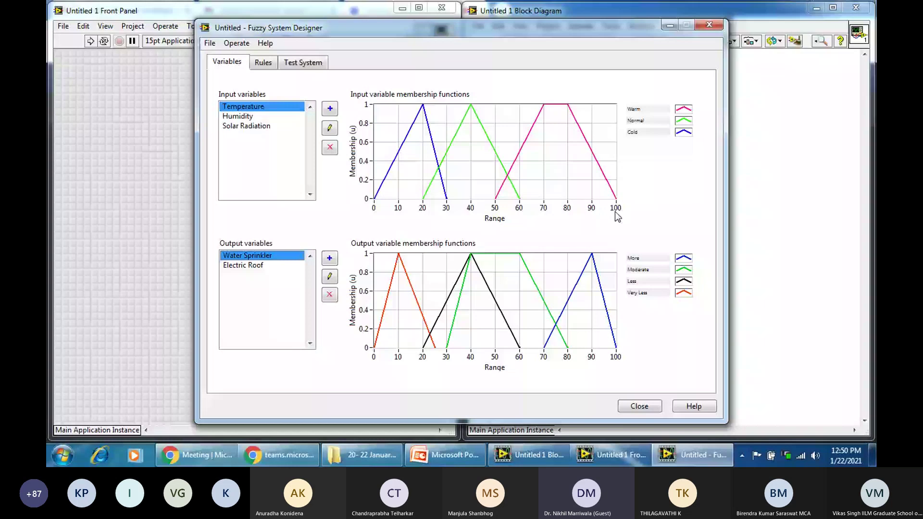
# - Create a rule: if Temperature is Warm, Humidity Wet and Solar Radiation Light, then Water Sprinkler is More and Electric Roof is Open
pyautogui.click(272, 62)
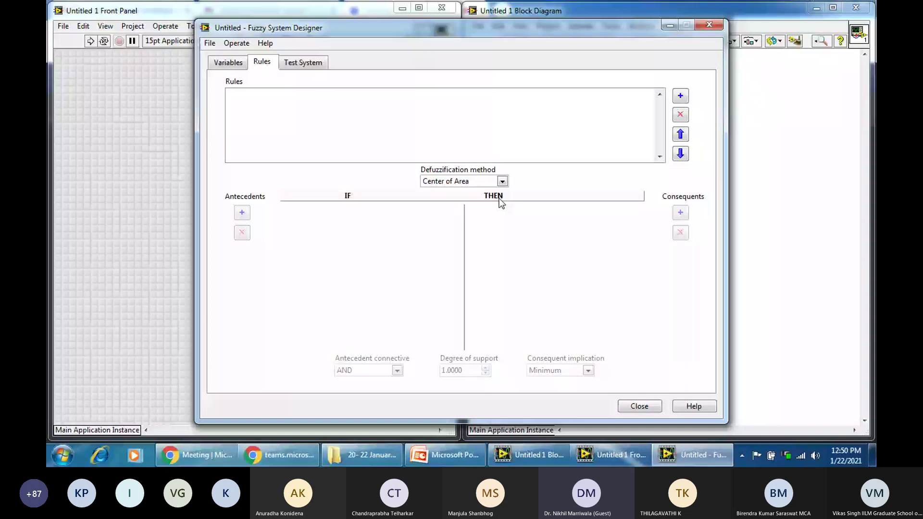
pyautogui.click(681, 97)
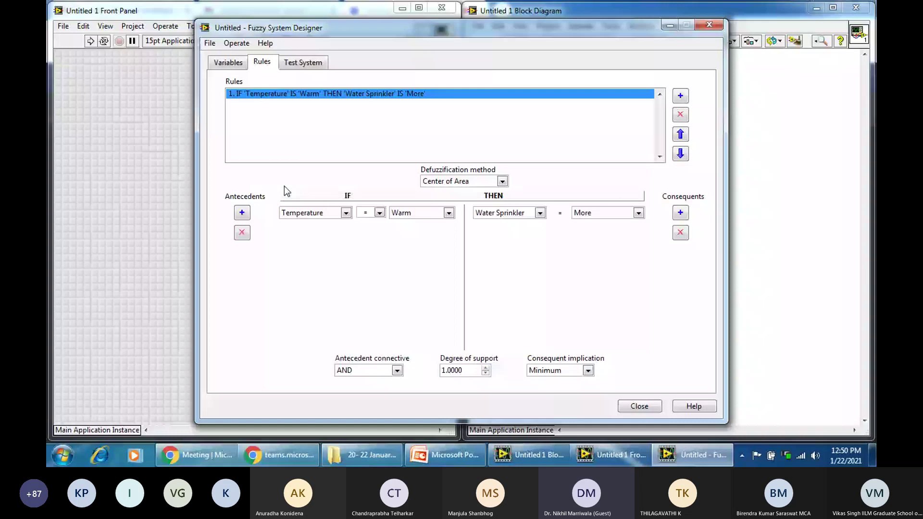
pyautogui.doubleClick(242, 214)
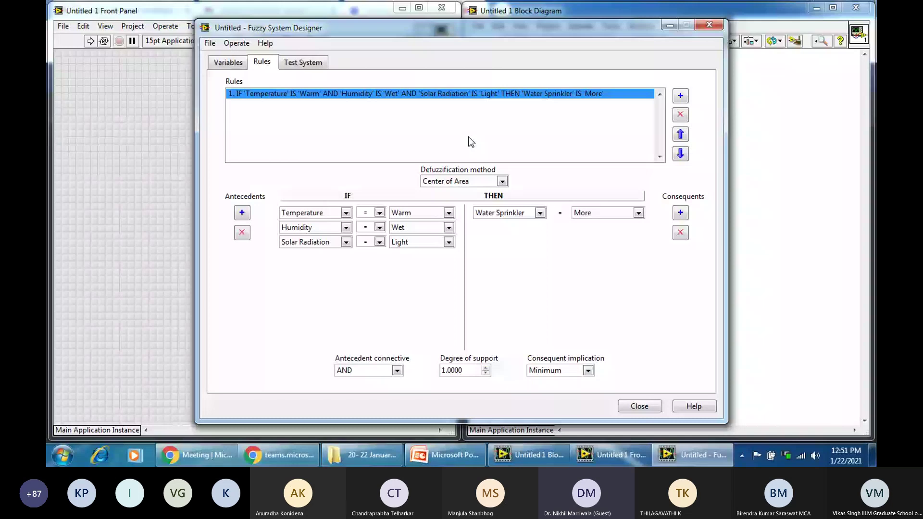
pyautogui.click(680, 213)
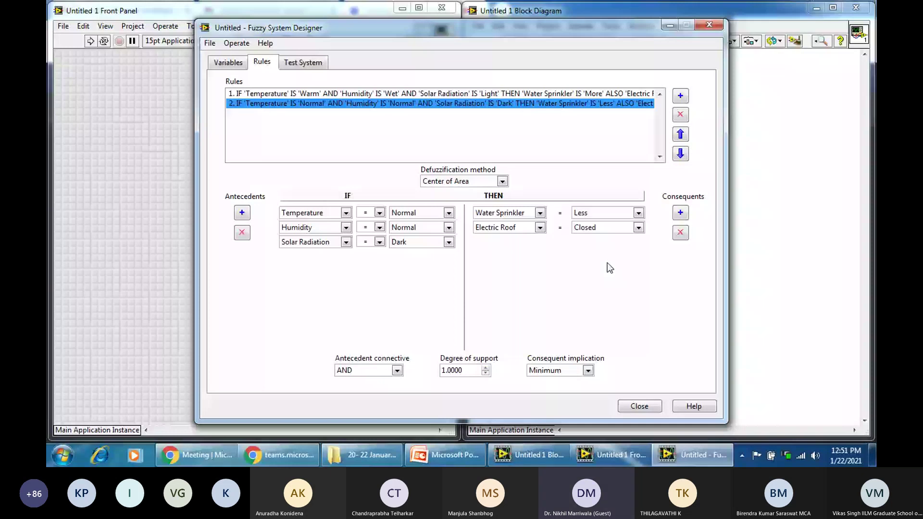
# - Add six more rules with the default Temperature antecedent and Water Sprinkler consequent
pyautogui.click(680, 95)
pyautogui.click(680, 96)
pyautogui.click(680, 95)
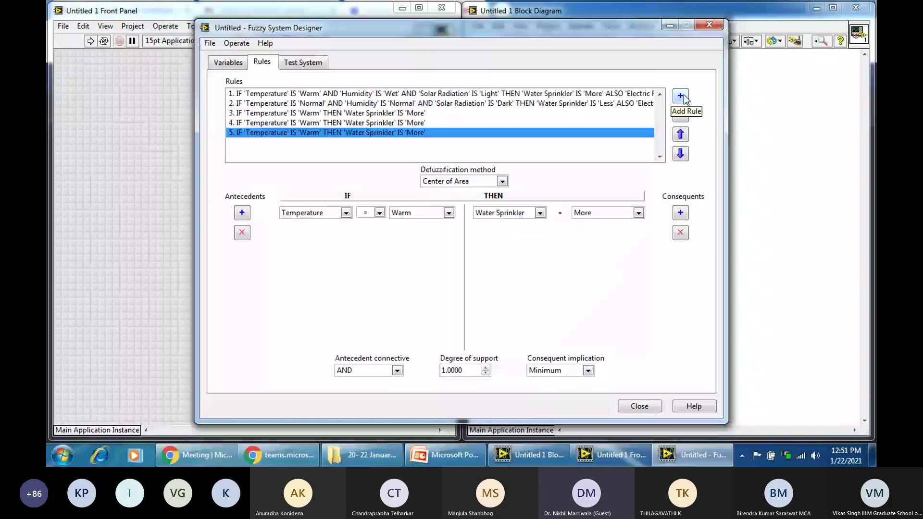
pyautogui.click(680, 96)
pyautogui.click(680, 95)
pyautogui.click(680, 96)
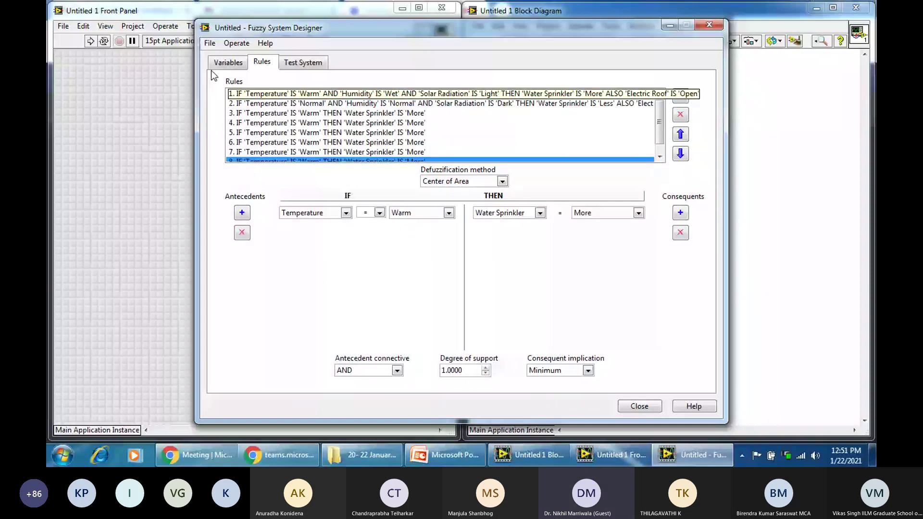
# - Check the fourth and first rules, and clear all the manually created rules
pyautogui.click(322, 124)
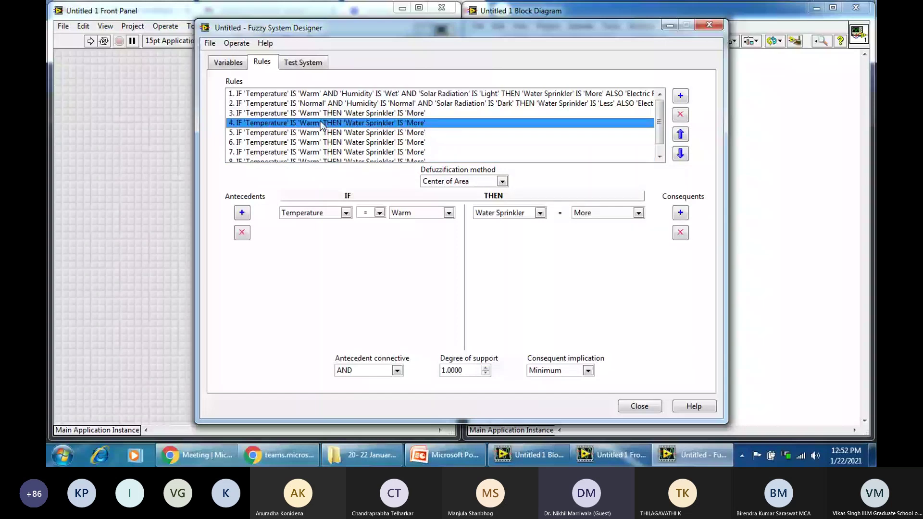
pyautogui.click(342, 96)
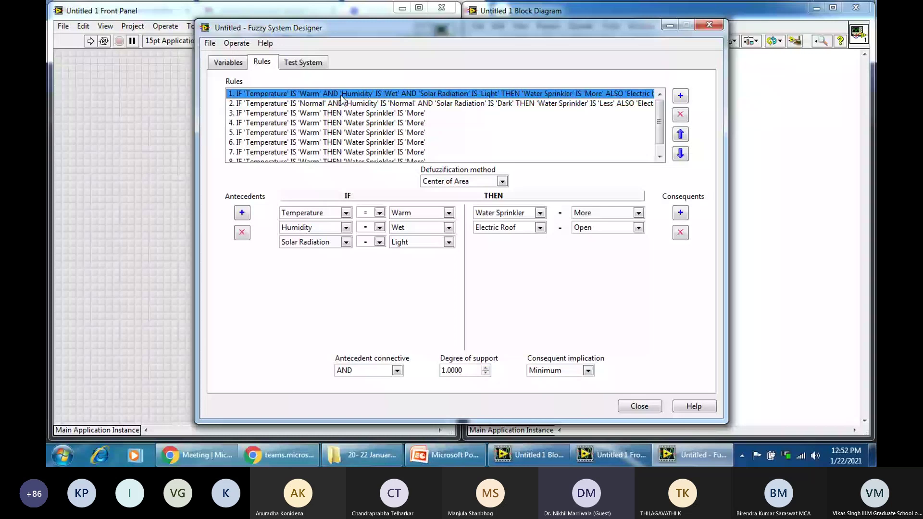
pyautogui.click(244, 44)
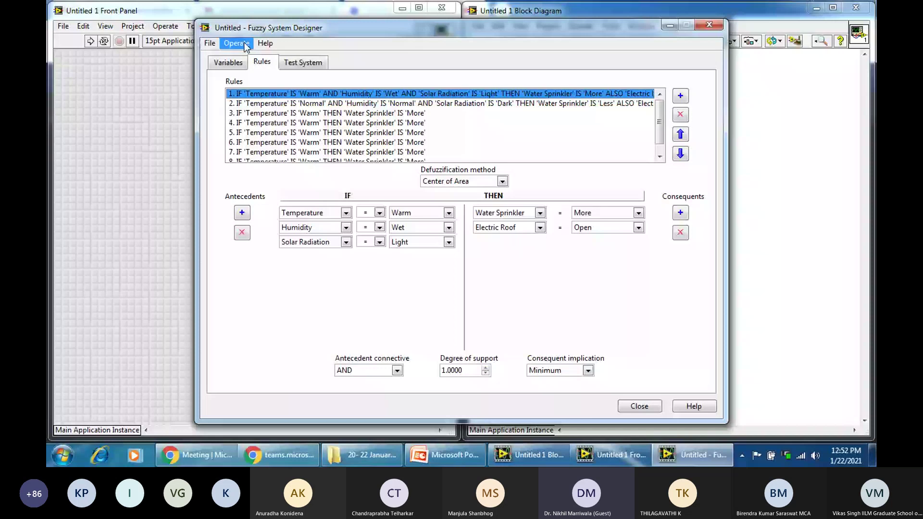
pyautogui.click(250, 58)
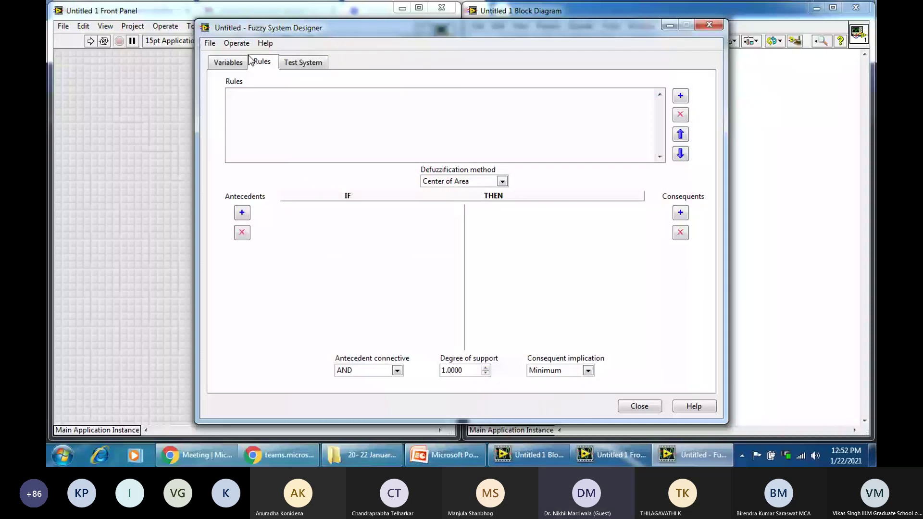
# - Pre-generate the rules with the AND (Minimum) antecedent connective, degree of support 1 and Minimum consequent implication
pyautogui.click(238, 43)
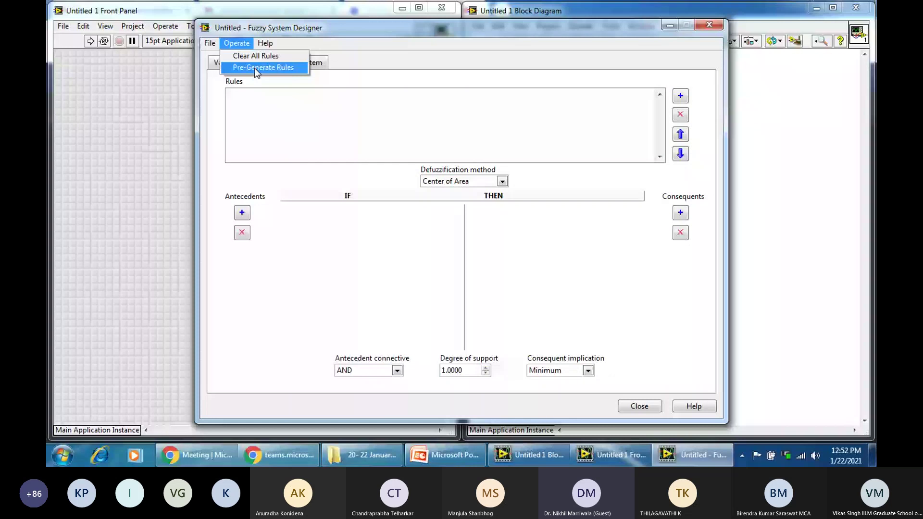
pyautogui.click(255, 68)
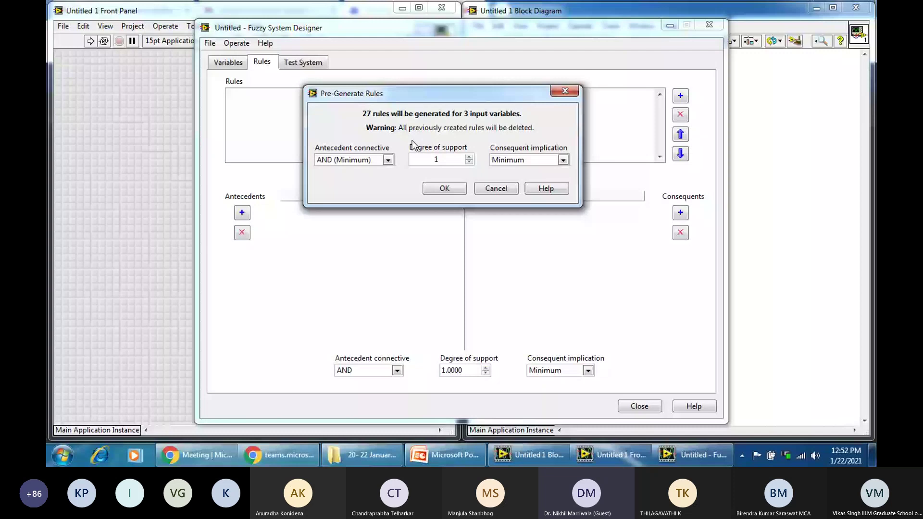
pyautogui.click(387, 160)
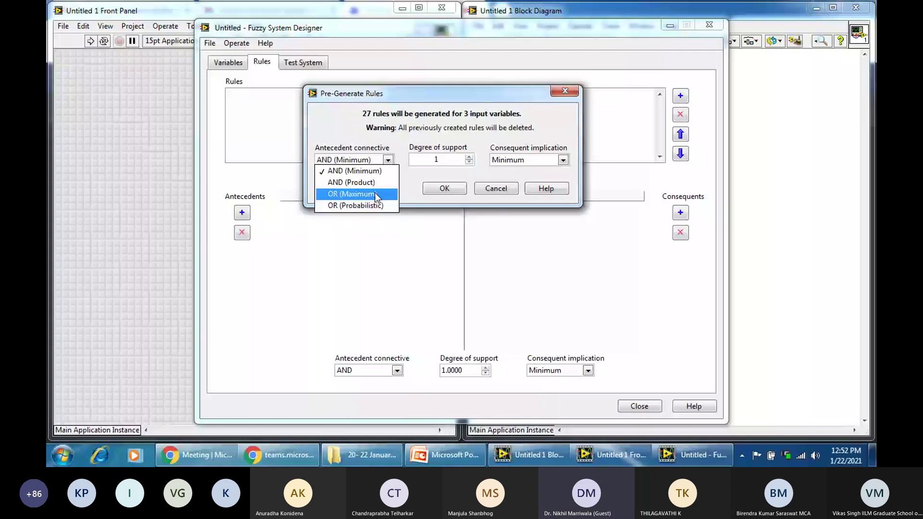
pyautogui.click(389, 160)
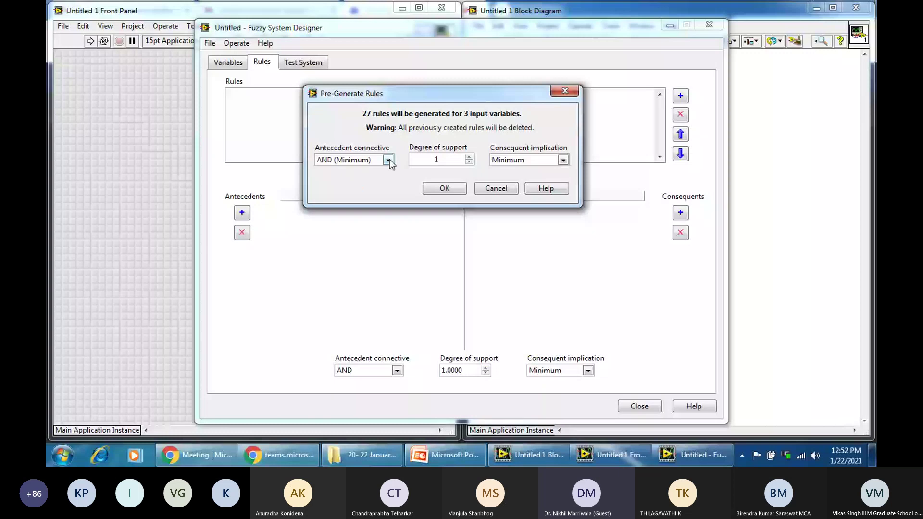
pyautogui.click(562, 160)
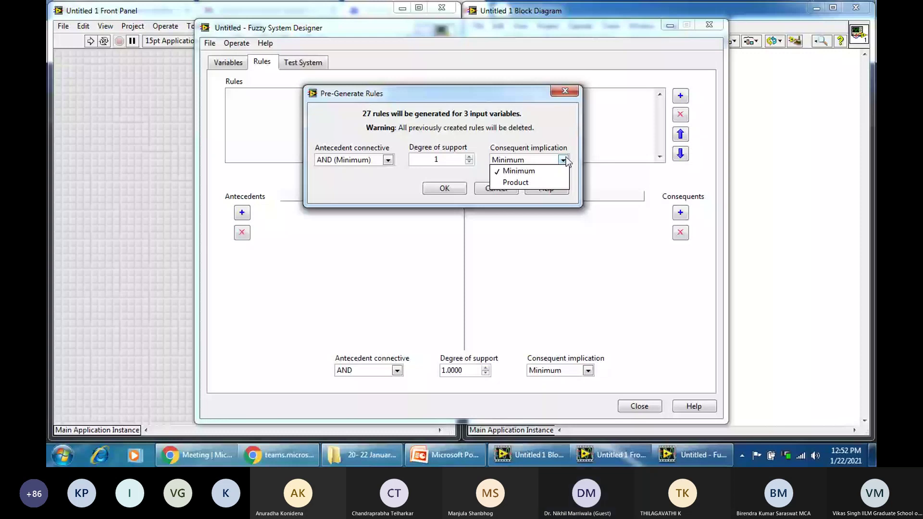
pyautogui.click(564, 159)
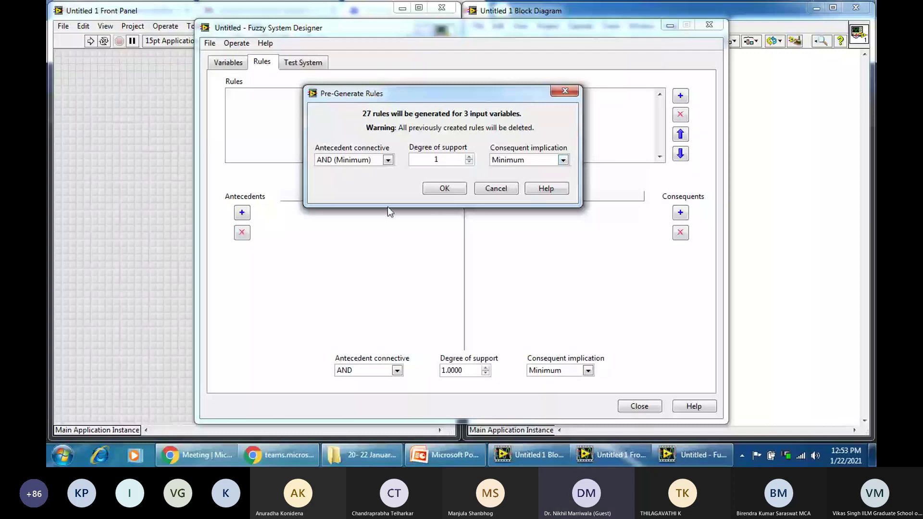
pyautogui.click(444, 188)
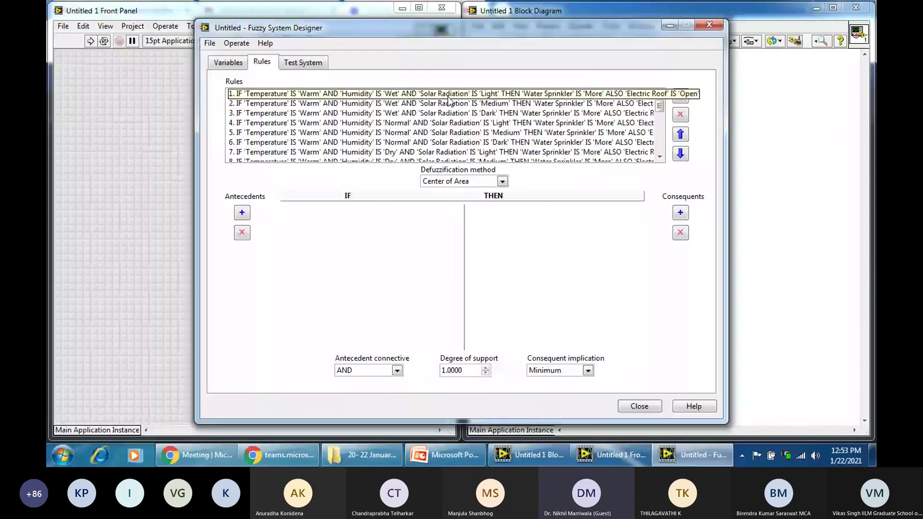
# - Examine the full list of generated rules and the first rule's antecedents and consequents
pyautogui.scroll(-7, 358, 110)
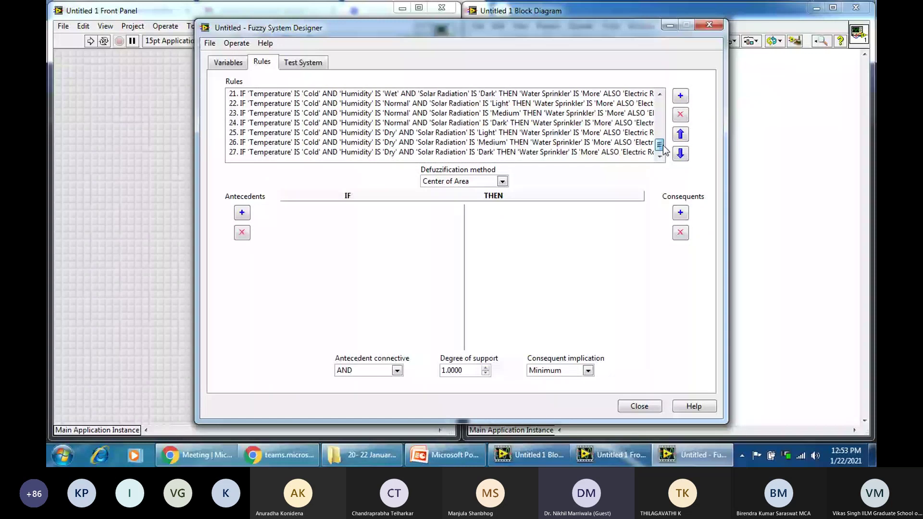
pyautogui.moveTo(661, 149); pyautogui.dragTo(662, 97)
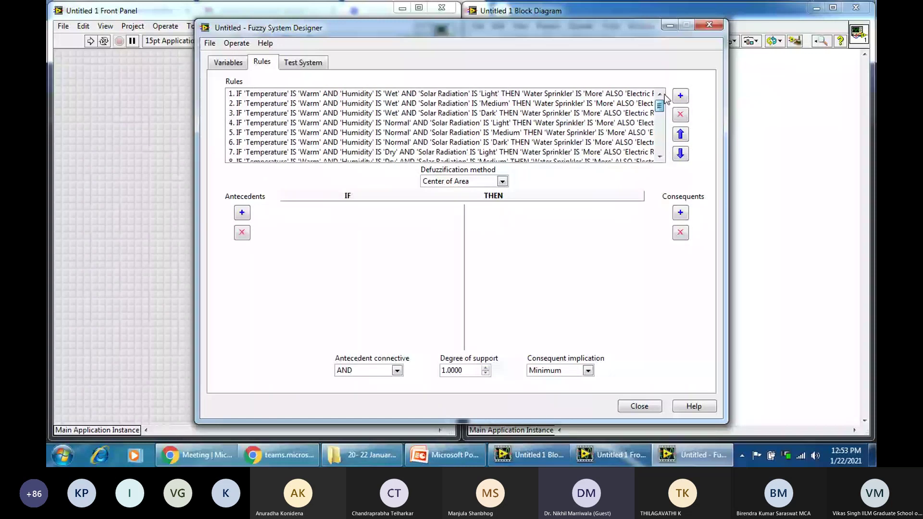
pyautogui.click(276, 95)
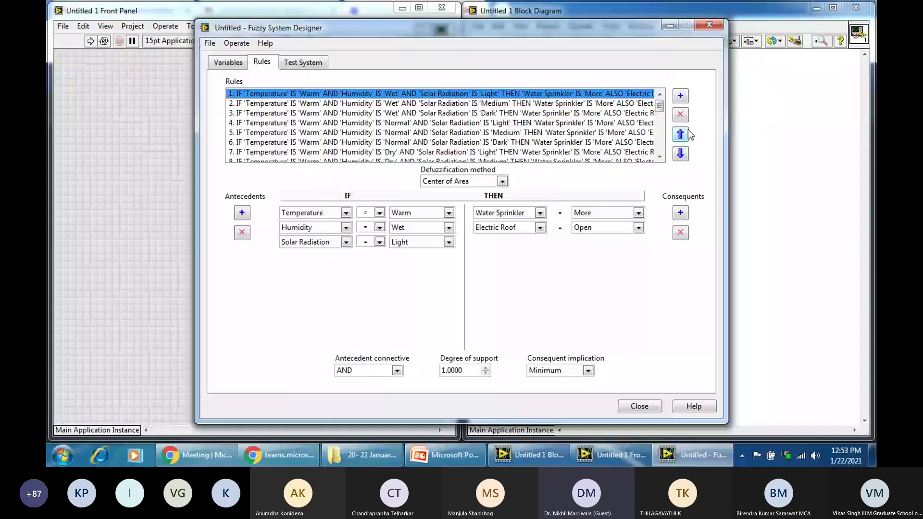
pyautogui.scroll(-7, 661, 157)
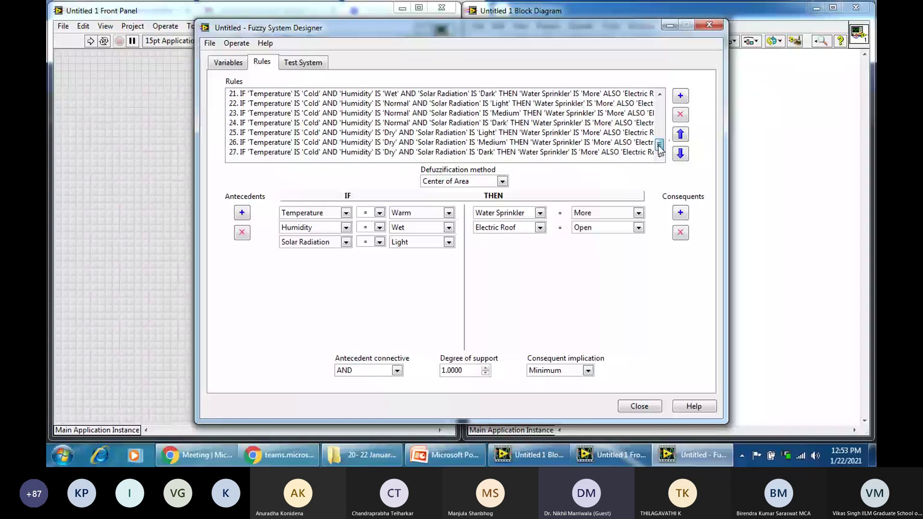
pyautogui.scroll(7, 660, 150)
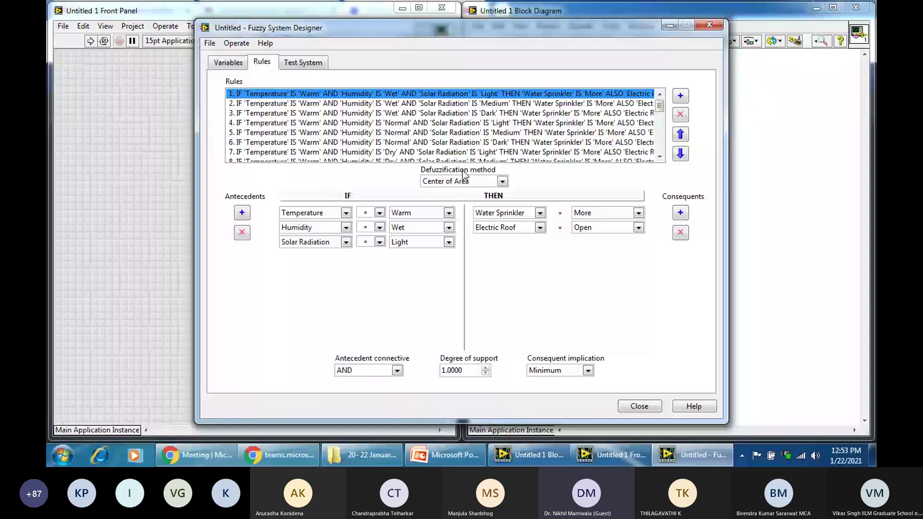
# - Check the available defuzzification methods and revisit the input and output variable definitions
pyautogui.click(502, 181)
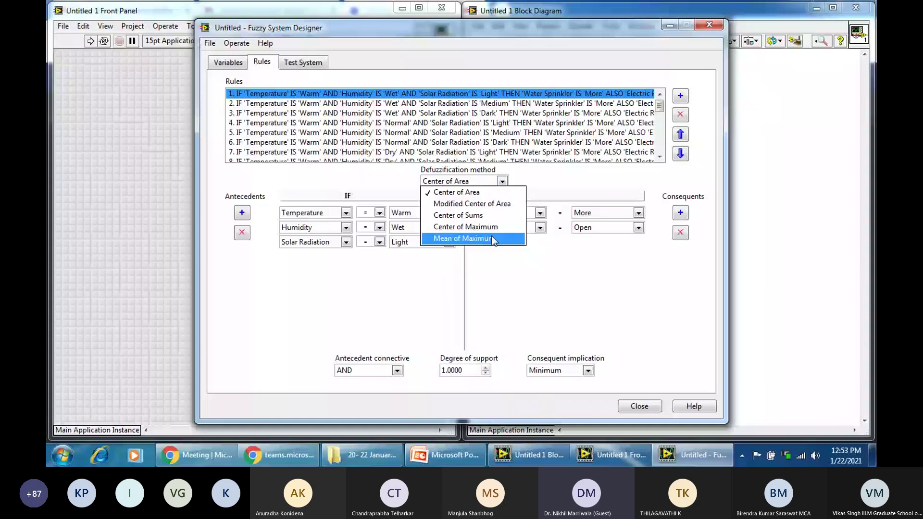
pyautogui.click(508, 184)
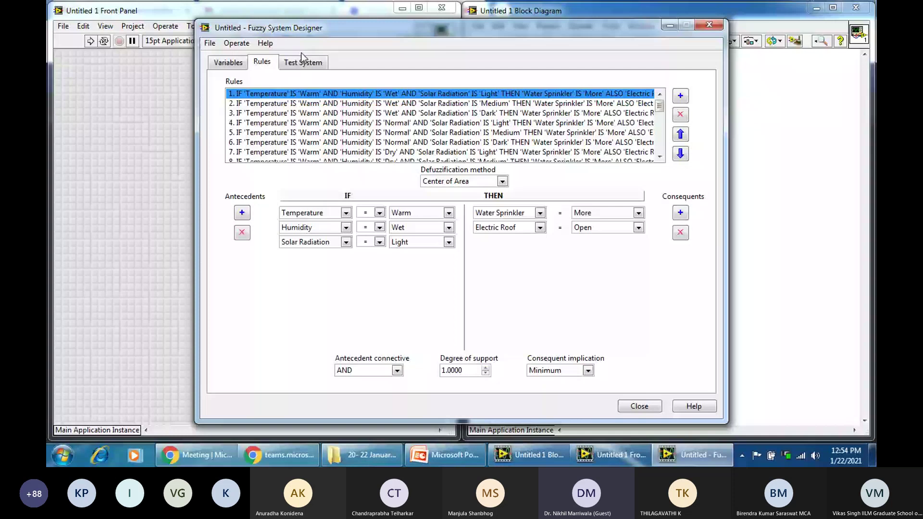
pyautogui.click(227, 62)
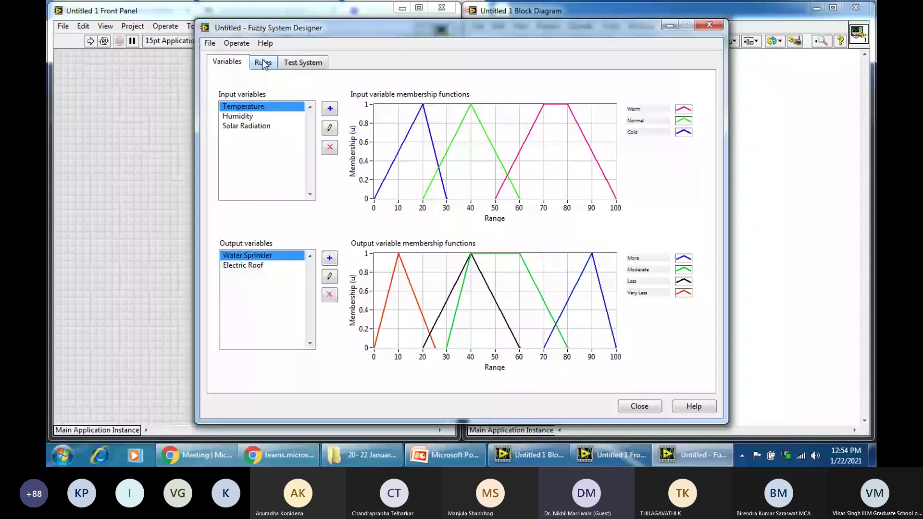
pyautogui.click(264, 63)
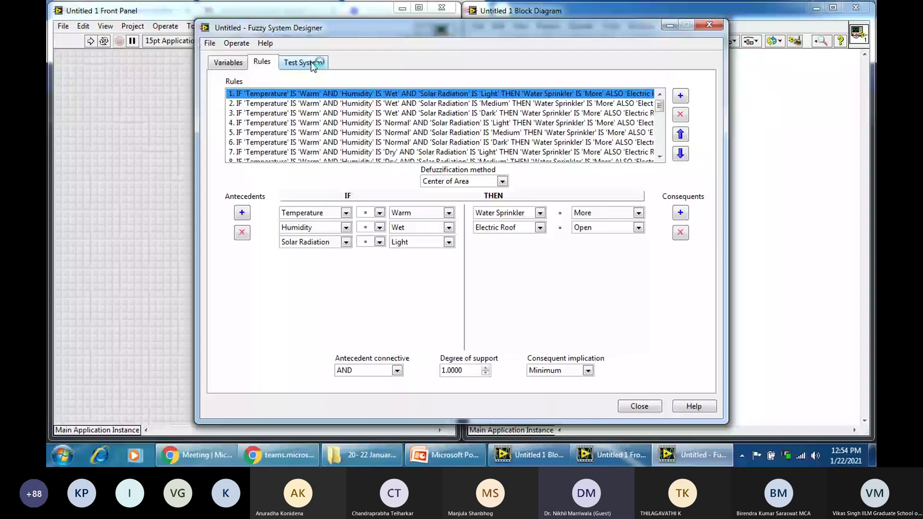
# - In the system test, plot Humidity as input variable 2 and set the Temperature input to about 59.9
pyautogui.click(311, 64)
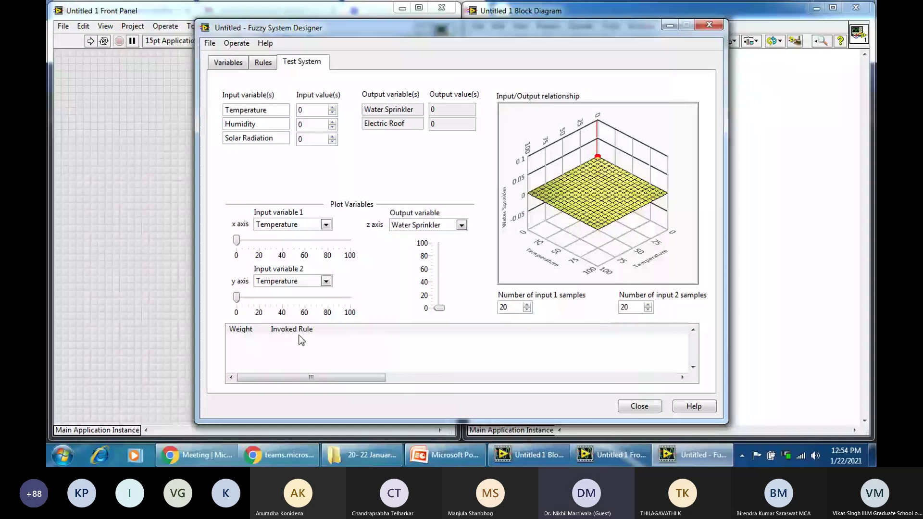
pyautogui.click(326, 281)
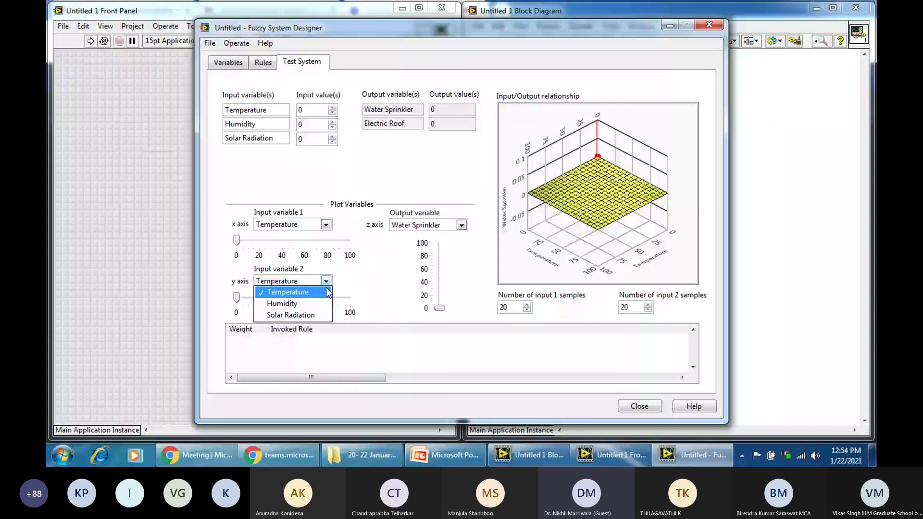
pyautogui.click(289, 303)
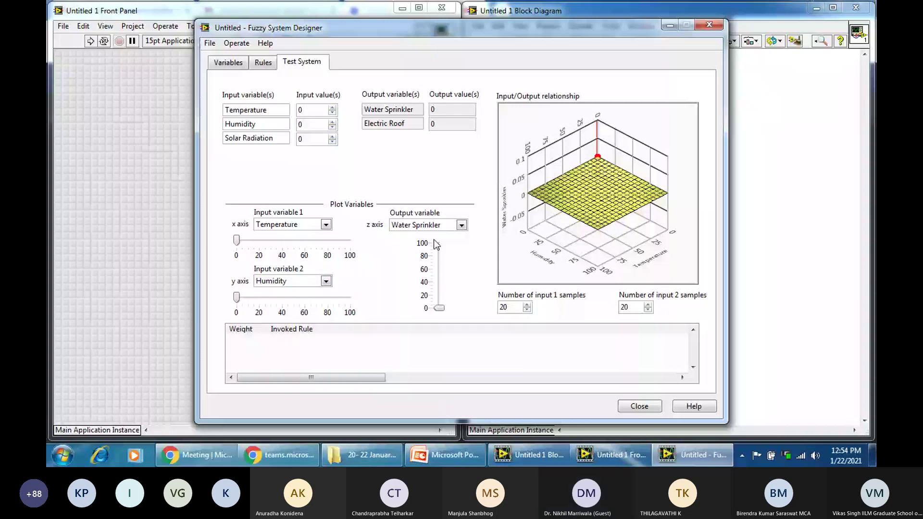
pyautogui.moveTo(236, 239); pyautogui.dragTo(304, 240)
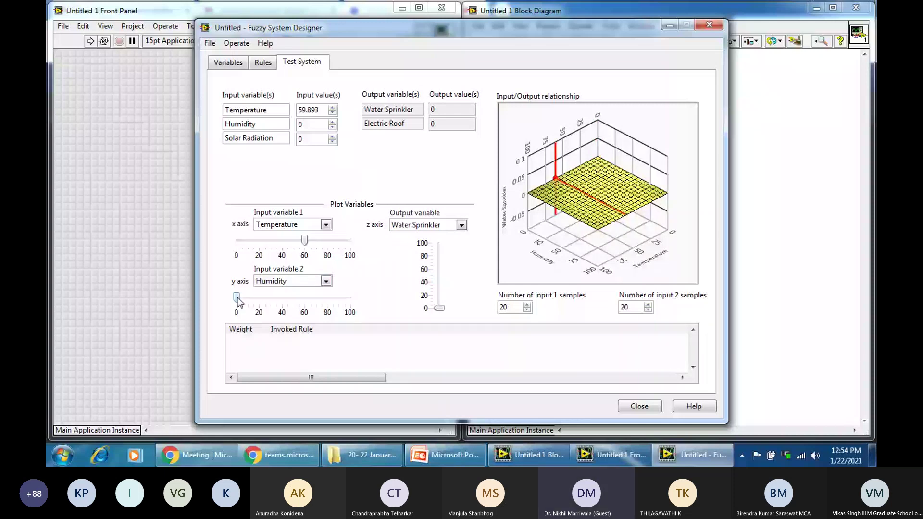
# - Set the Humidity test input to about 56.1 and compare the plots for Electric Roof and Water Sprinkler
pyautogui.moveTo(237, 298); pyautogui.dragTo(300, 298)
pyautogui.click(454, 226)
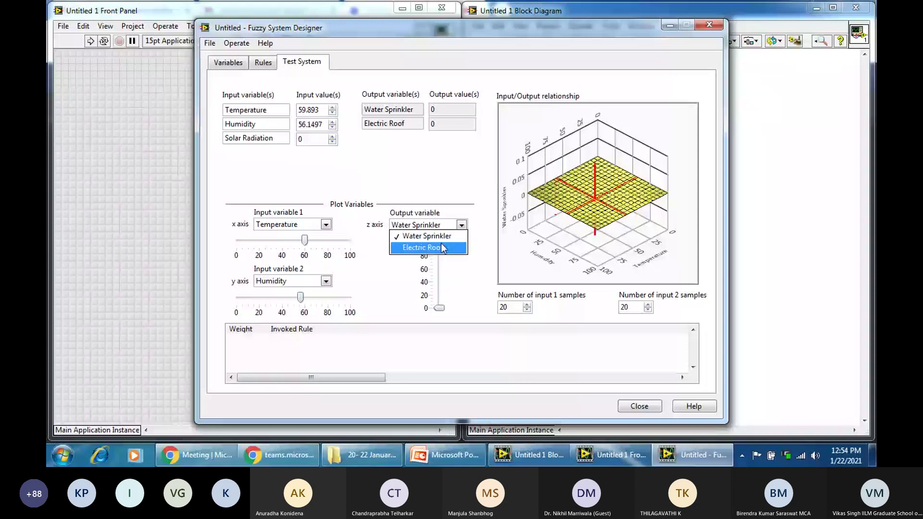
pyautogui.click(441, 246)
pyautogui.click(438, 225)
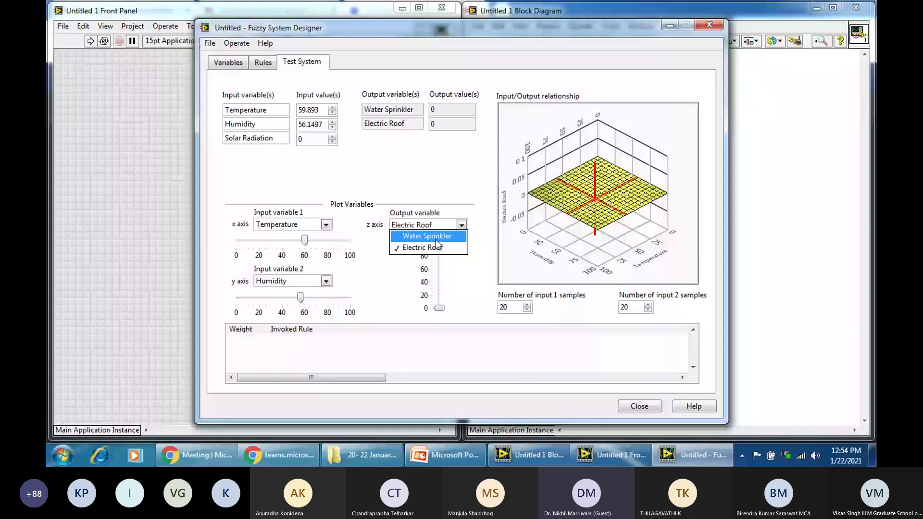
pyautogui.click(436, 238)
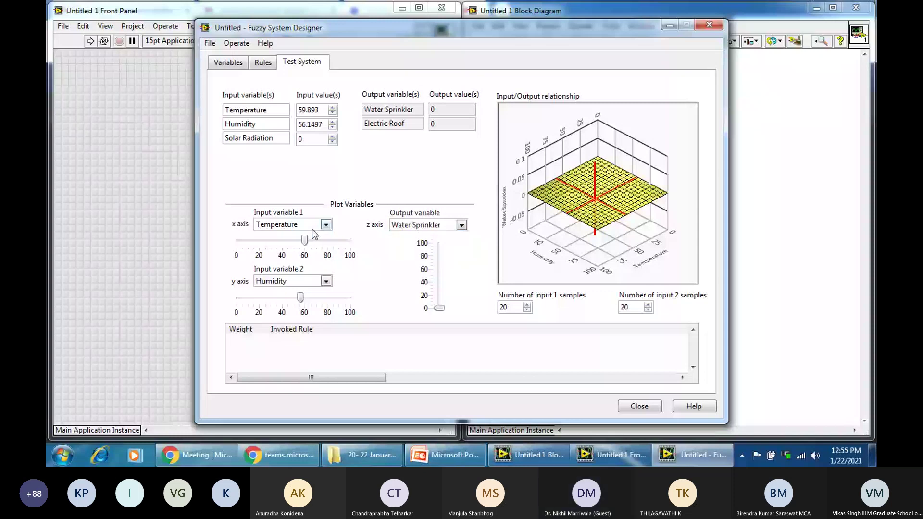
# - Test the system with Solar Radiation at 30 and Temperature about 56.7, and set Humidity to about 70.1
pyautogui.click(332, 136)
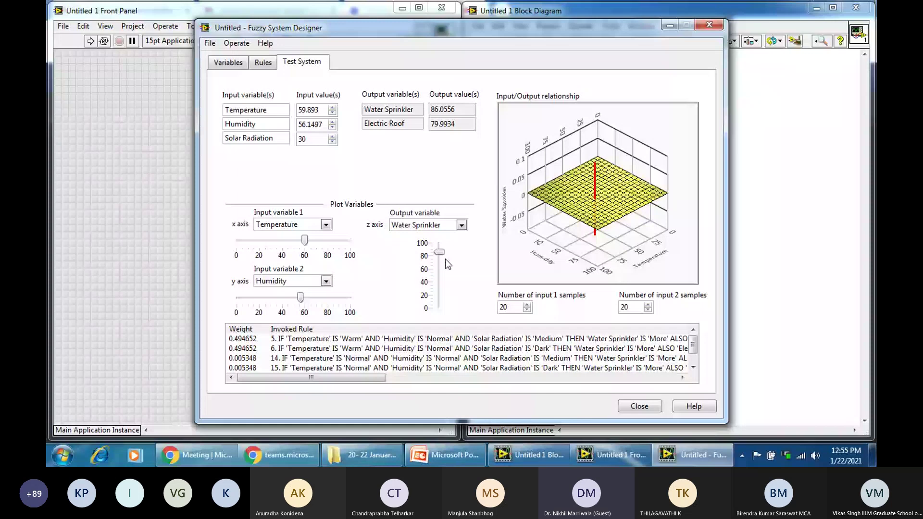
pyautogui.click(693, 367)
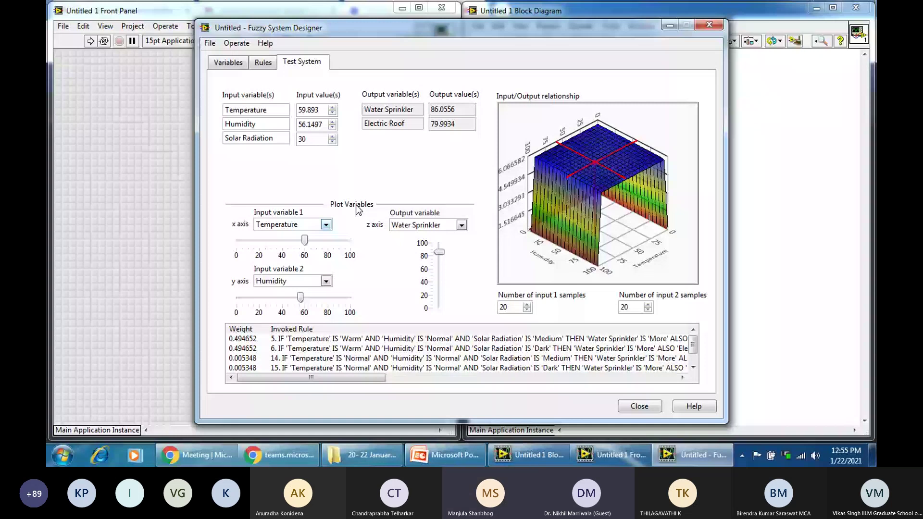
pyautogui.moveTo(300, 298); pyautogui.dragTo(300, 299)
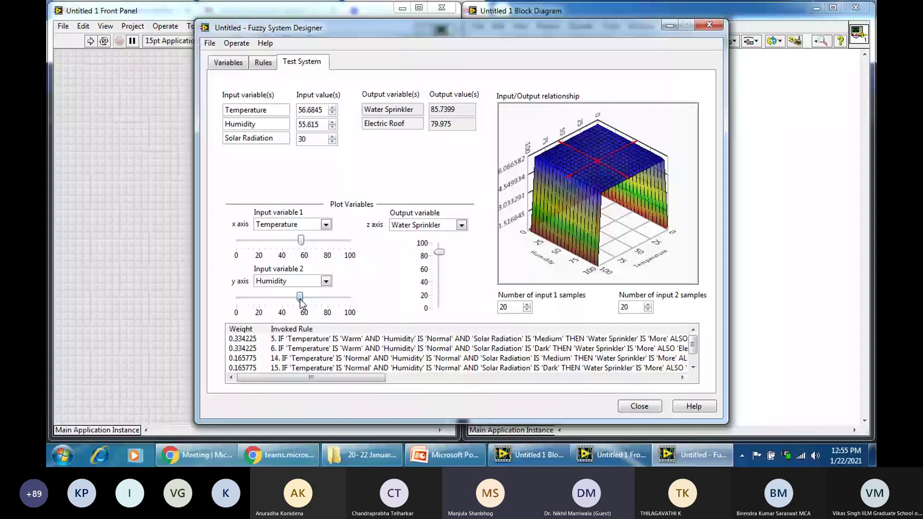
pyautogui.moveTo(300, 298); pyautogui.dragTo(309, 299)
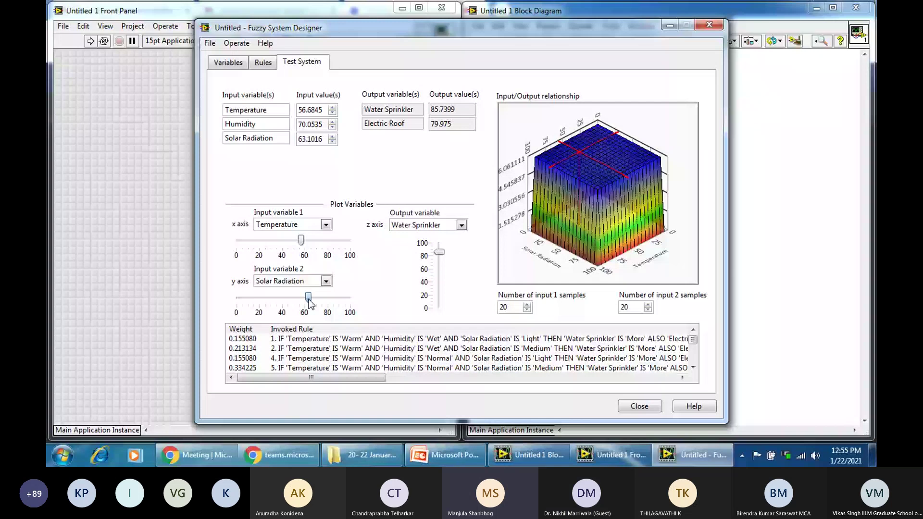
# - Test Temperature about 42.8 with Solar Radiation about 36.9, and again at about 73.3 and 66.3, inspecting the 3D plot
pyautogui.moveTo(308, 298); pyautogui.dragTo(279, 298)
pyautogui.moveTo(301, 240); pyautogui.dragTo(285, 240)
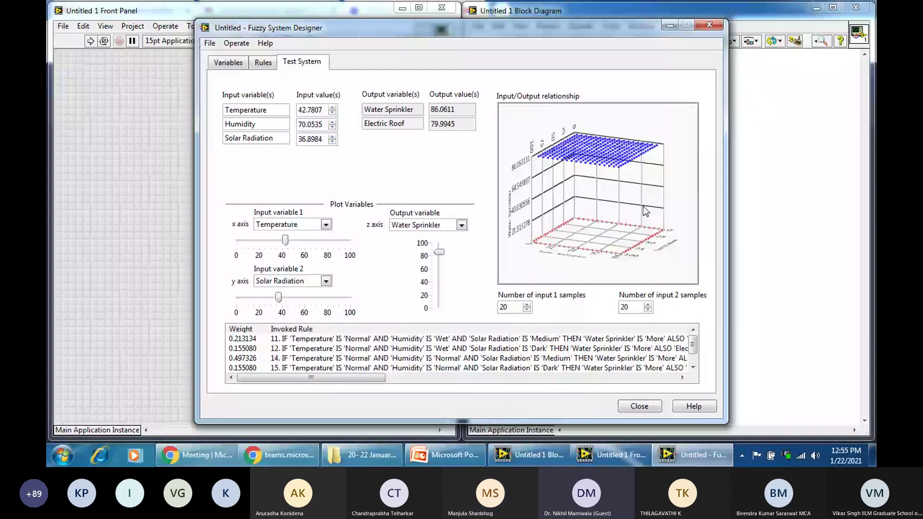
pyautogui.moveTo(645, 212); pyautogui.dragTo(583, 215)
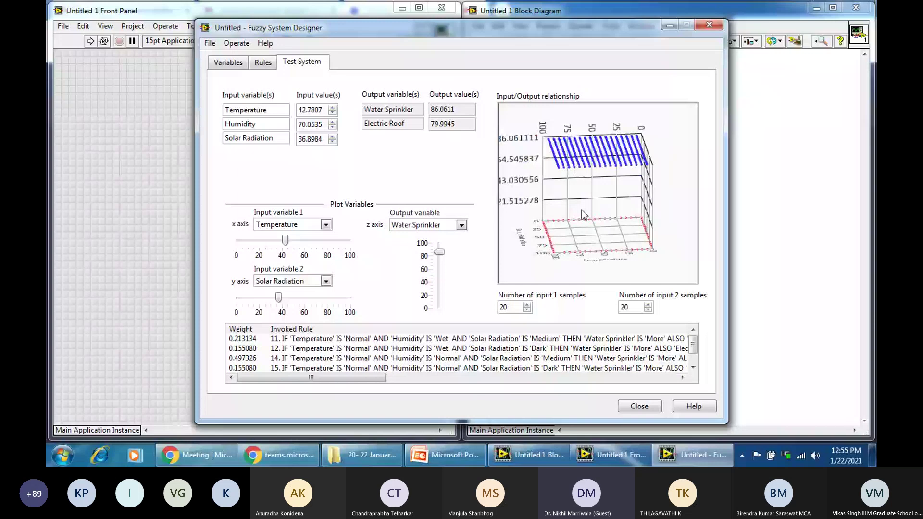
pyautogui.click(582, 209)
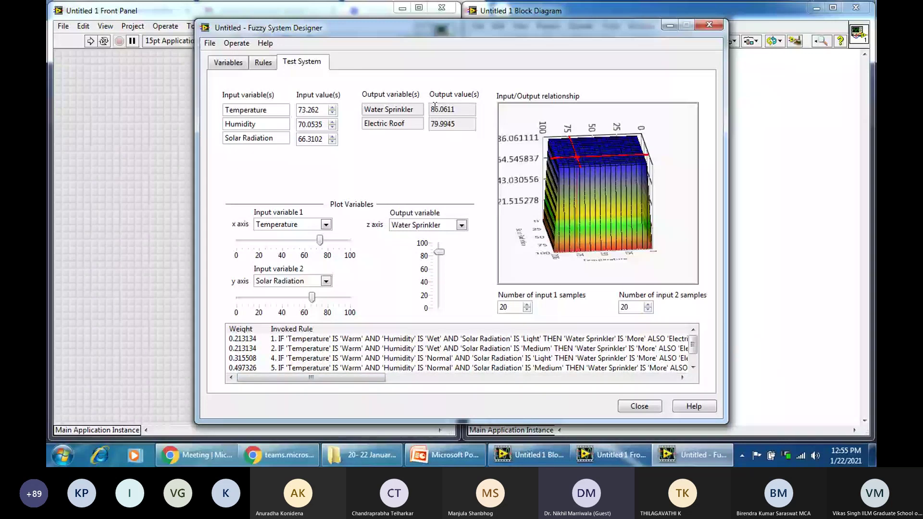
# - Check the Electric Roof output value, set Temperature to about 35.8 and inspect the response surface from another angle
pyautogui.doubleClick(431, 125)
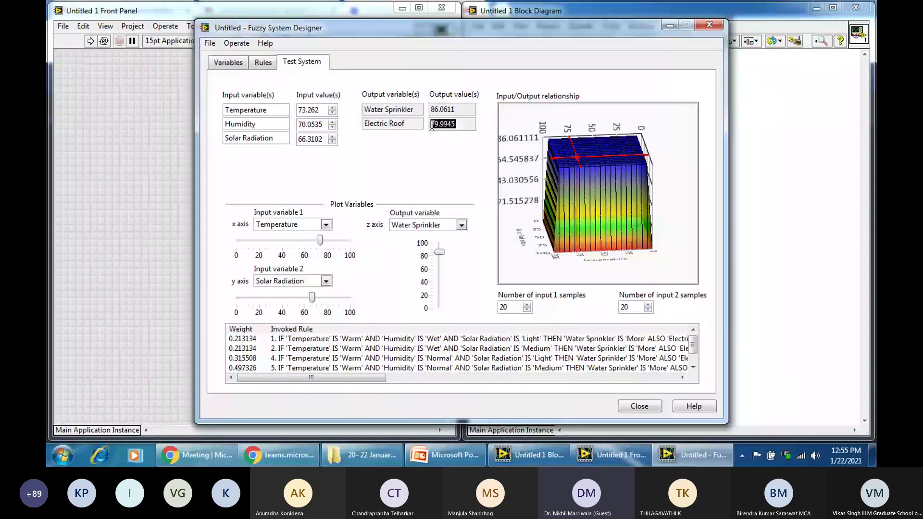
pyautogui.moveTo(319, 240); pyautogui.dragTo(277, 240)
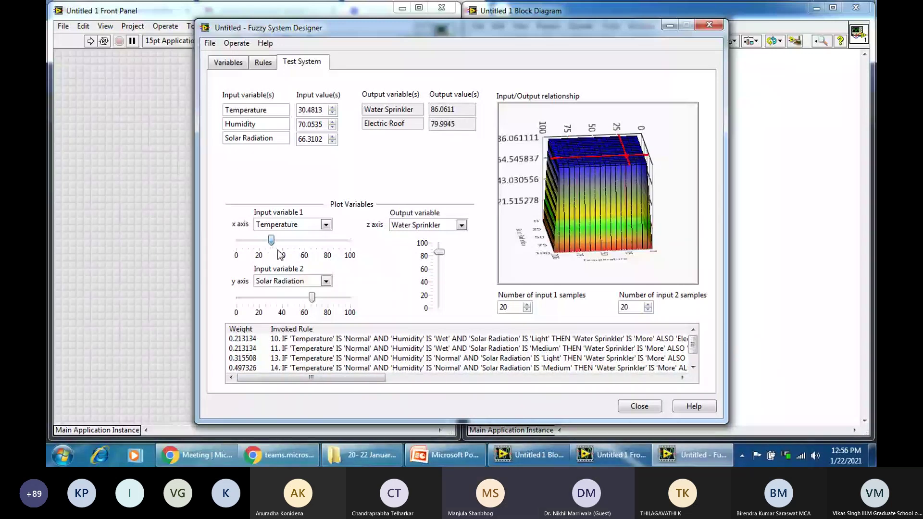
pyautogui.moveTo(580, 207); pyautogui.dragTo(583, 212)
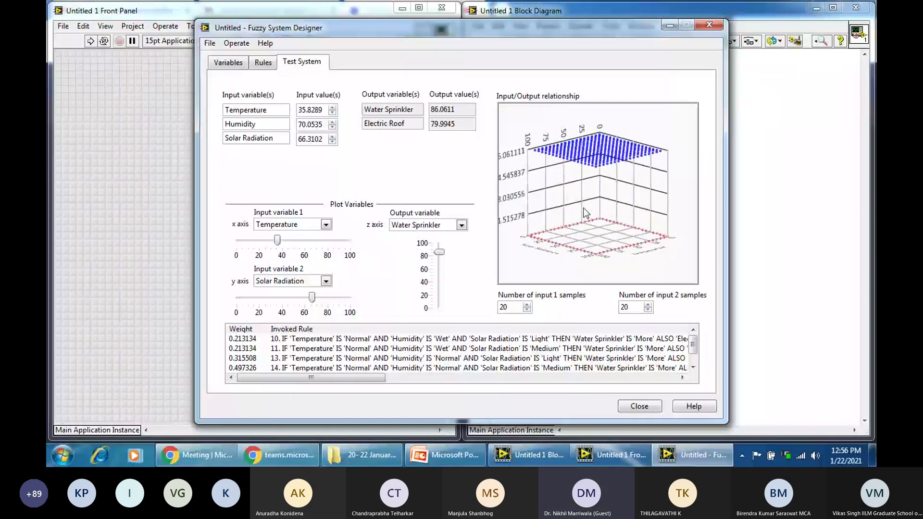
pyautogui.moveTo(586, 213); pyautogui.dragTo(586, 201)
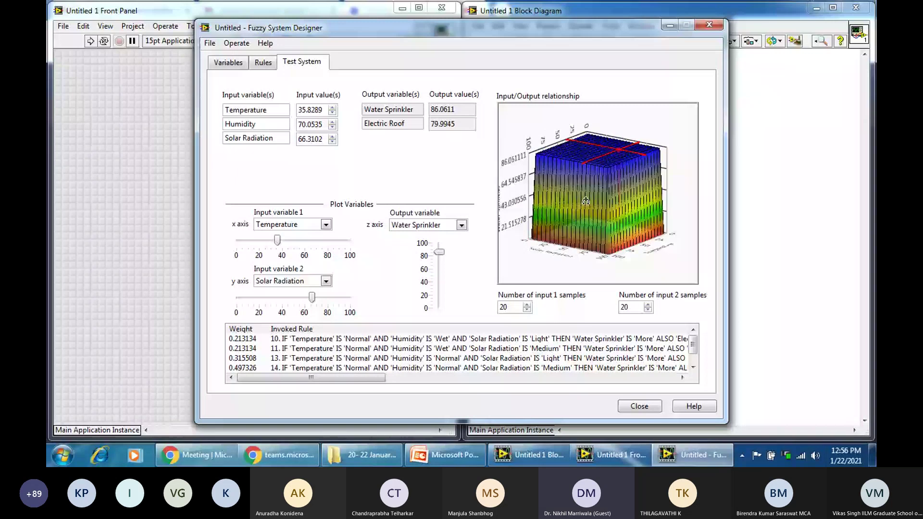
# - Plot Humidity as input variable 2, set it to about 58.8 and examine the invoked rules and their weights
pyautogui.click(326, 281)
pyautogui.click(289, 290)
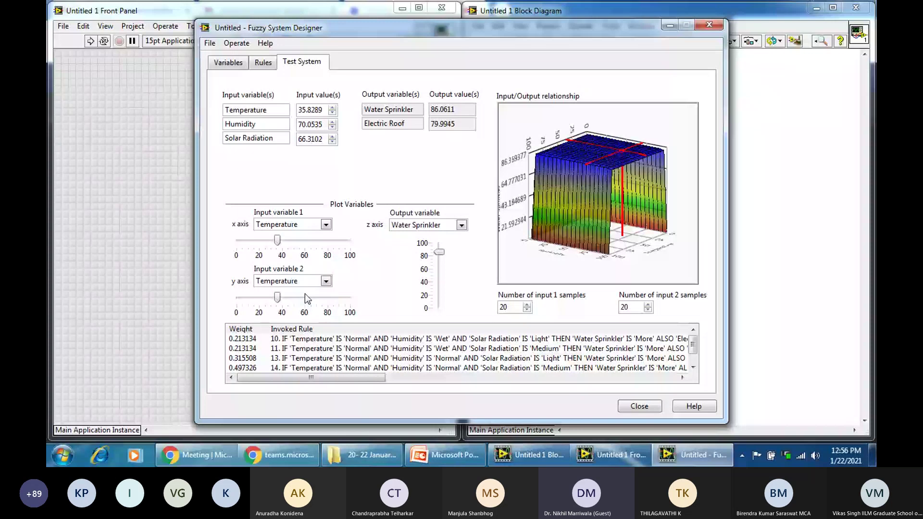
pyautogui.press('Down')
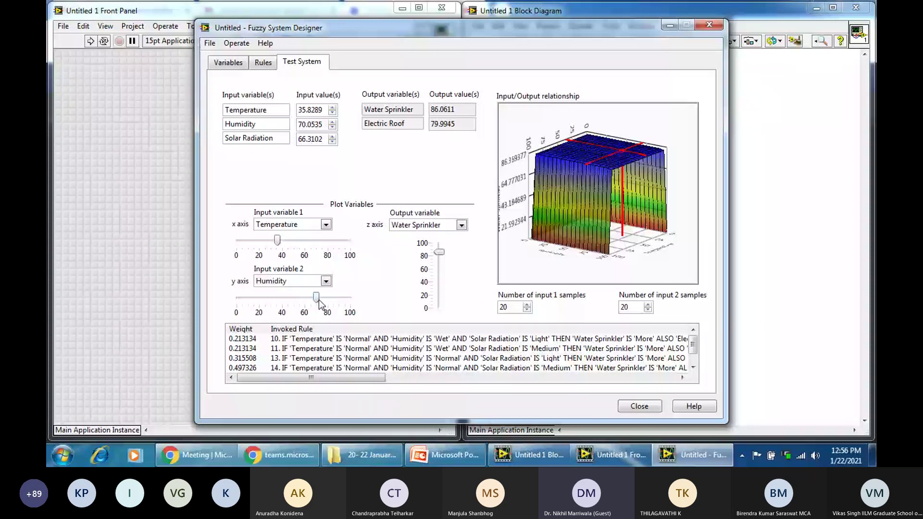
pyautogui.moveTo(319, 299); pyautogui.dragTo(306, 299)
pyautogui.click(251, 341)
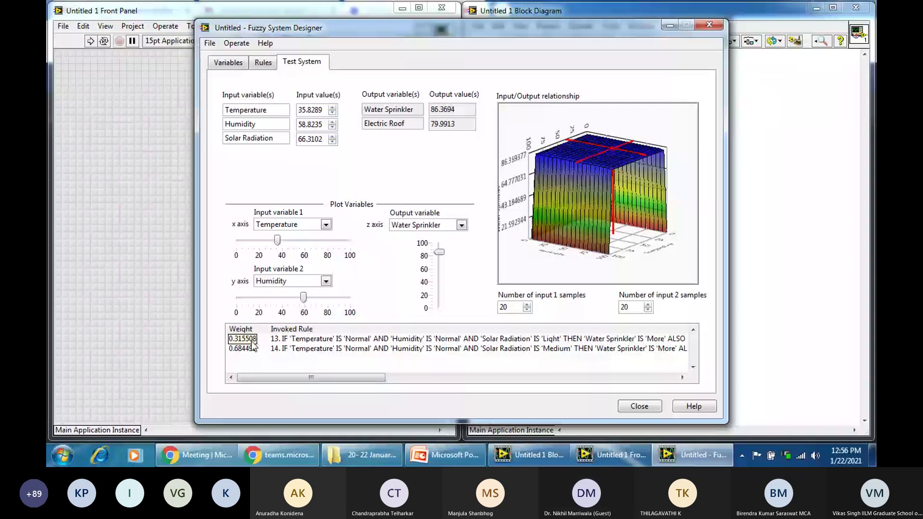
pyautogui.moveTo(370, 380); pyautogui.dragTo(371, 380)
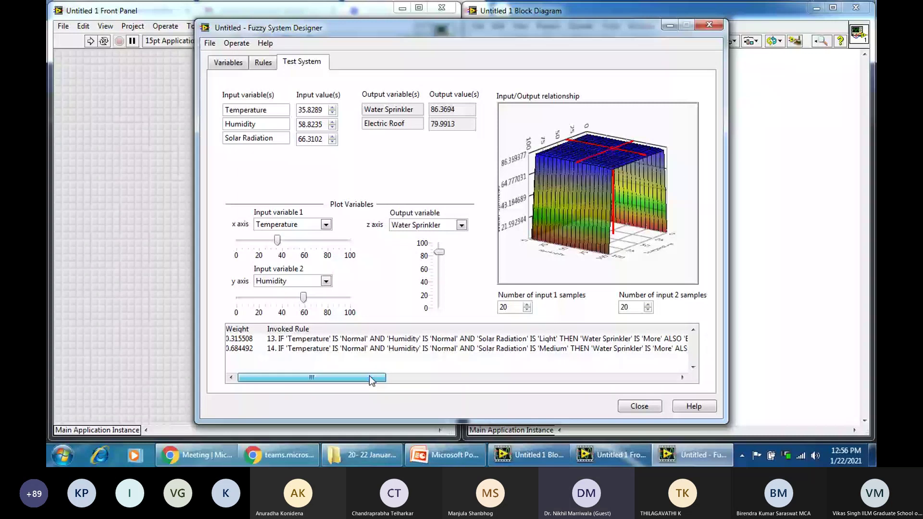
# - Set Humidity to about 55.1 and plot Electric Roof as the output variable
pyautogui.moveTo(304, 298); pyautogui.dragTo(328, 304)
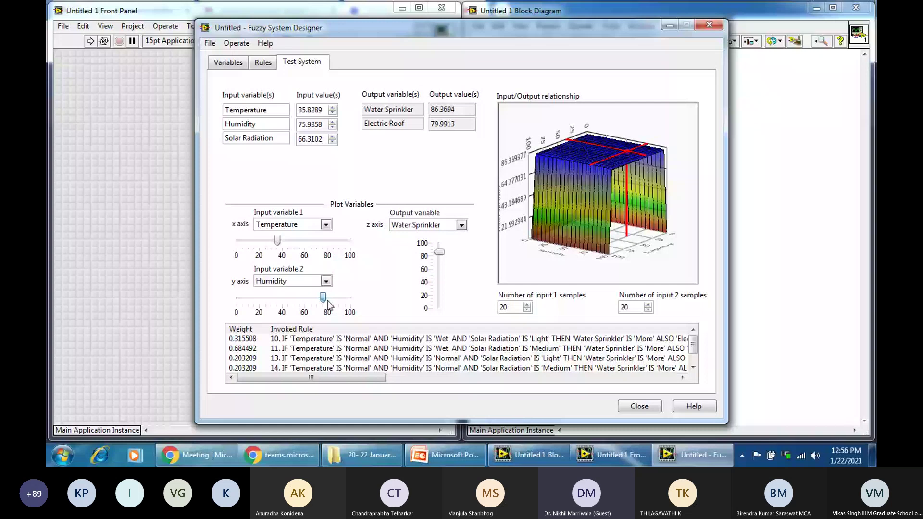
pyautogui.moveTo(323, 298); pyautogui.dragTo(299, 298)
pyautogui.click(461, 225)
pyautogui.click(420, 239)
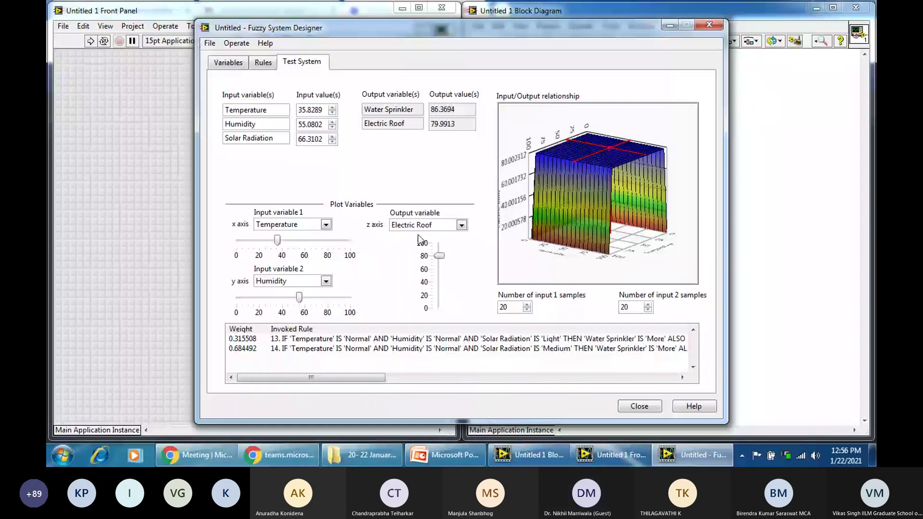
# - Set Temperature to about 44.9 and Humidity to about 78.6, and inspect the Electric Roof surface from several angles
pyautogui.moveTo(276, 240); pyautogui.dragTo(288, 240)
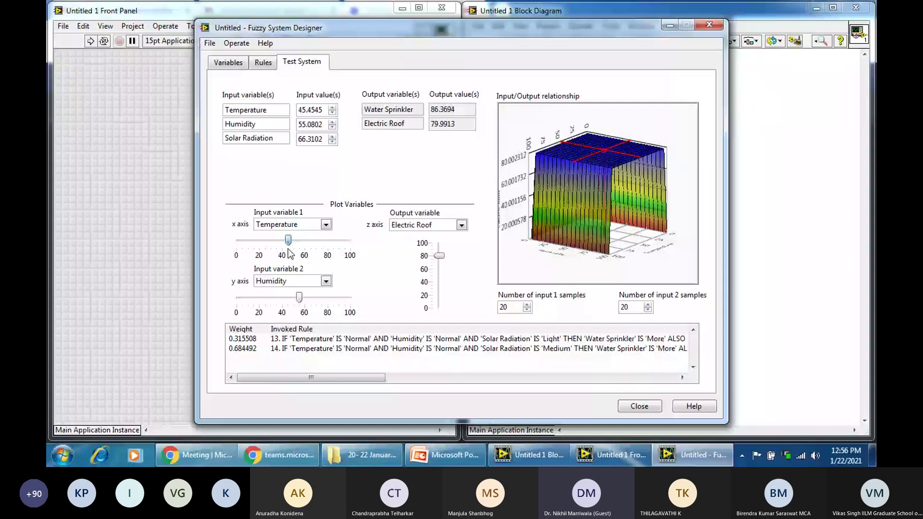
pyautogui.moveTo(299, 298); pyautogui.dragTo(325, 298)
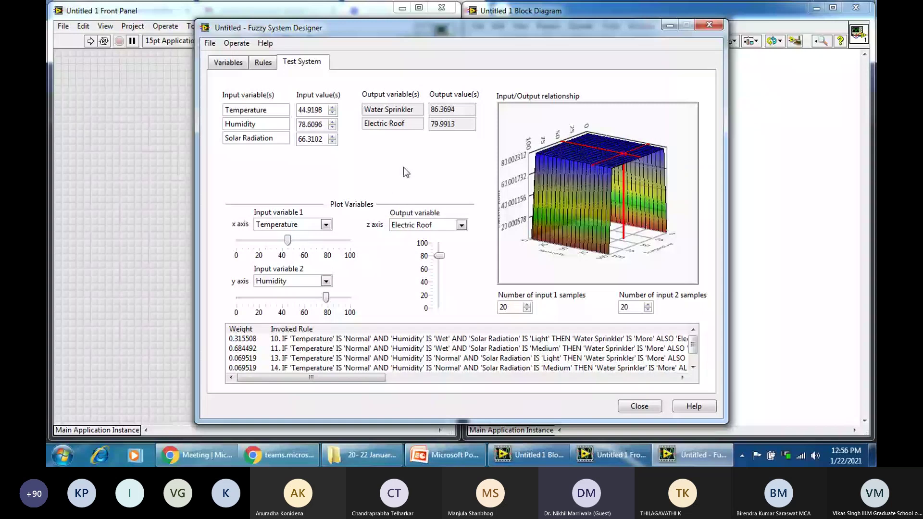
pyautogui.moveTo(589, 212); pyautogui.dragTo(598, 216)
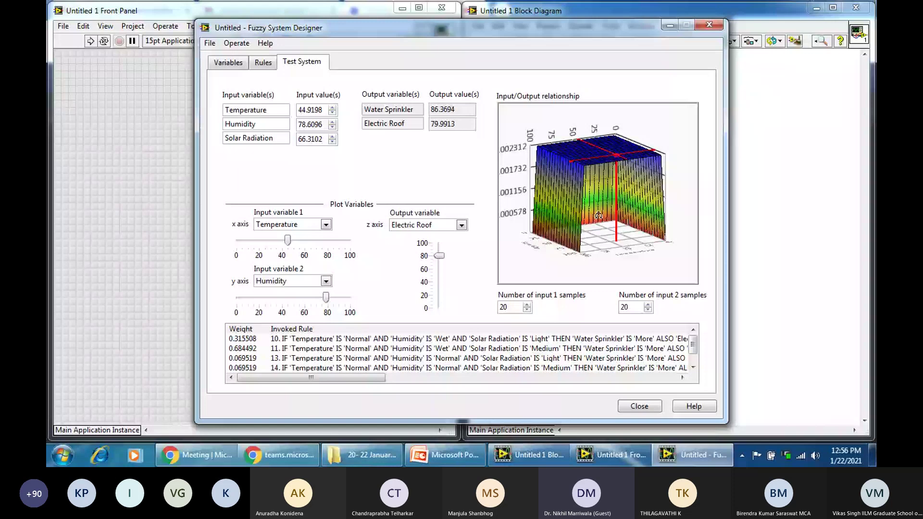
pyautogui.moveTo(579, 199); pyautogui.dragTo(601, 187)
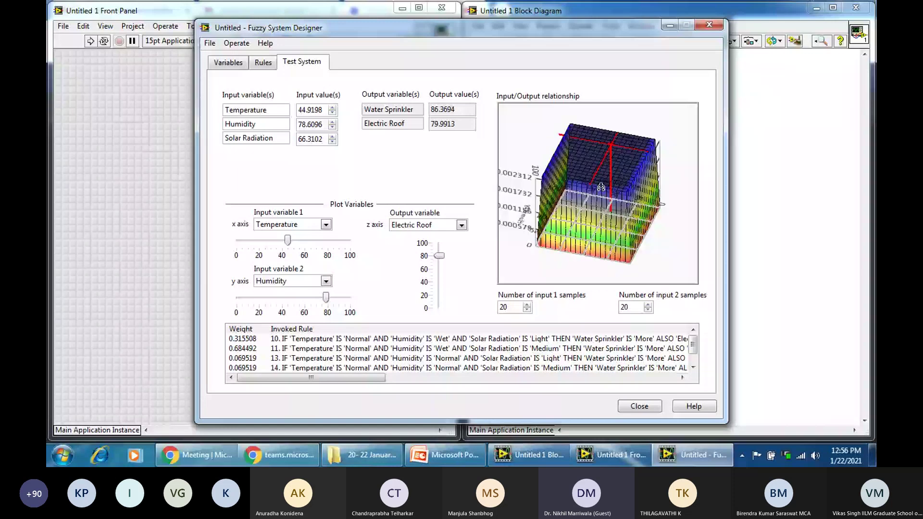
pyautogui.moveTo(601, 187); pyautogui.dragTo(647, 181)
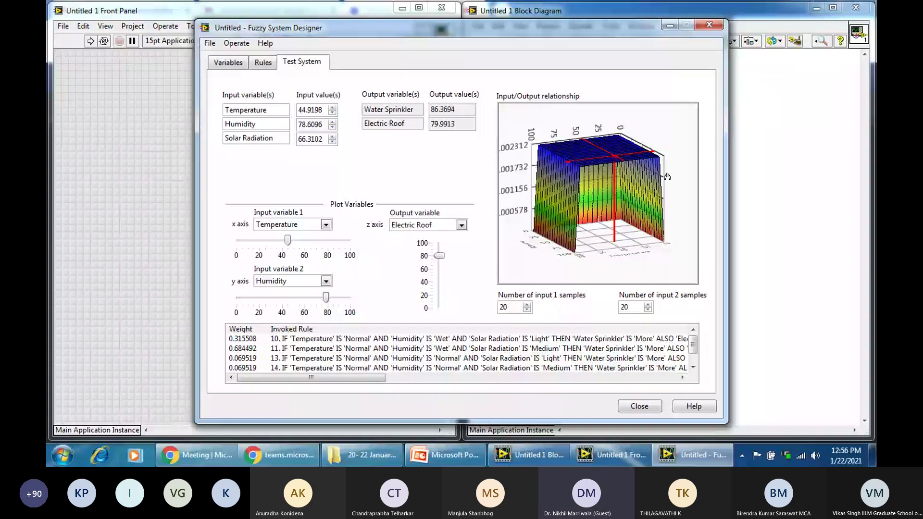
# - Return to the rule base and clear all existing rules
pyautogui.click(228, 62)
pyautogui.click(263, 62)
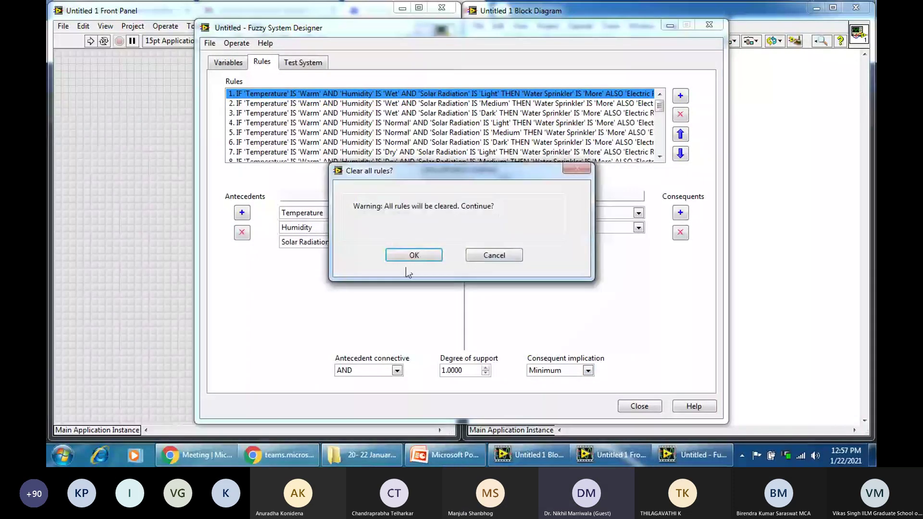
pyautogui.click(413, 255)
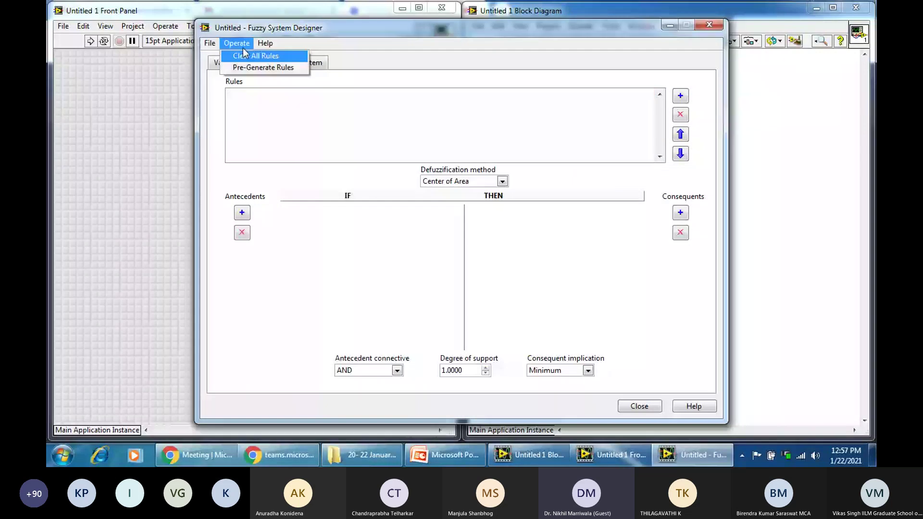
# - Pre-generate the rules with the AND (Product) antecedent connective, degree of support 1 and a different consequent implication
pyautogui.click(264, 67)
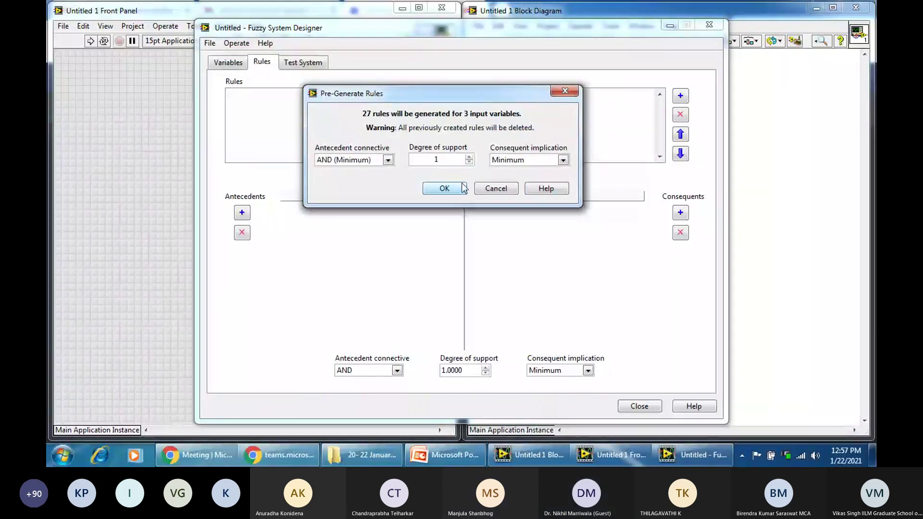
pyautogui.click(387, 159)
pyautogui.click(371, 183)
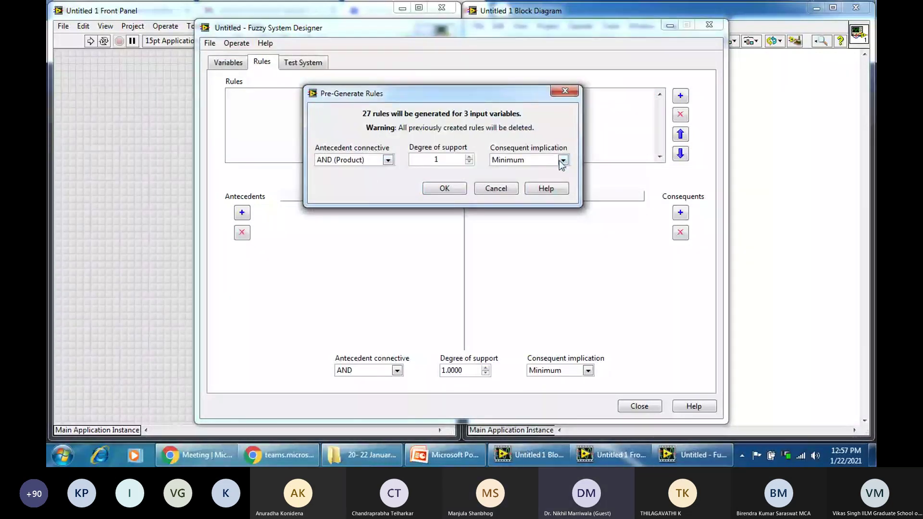
pyautogui.click(562, 160)
pyautogui.click(524, 183)
pyautogui.click(452, 189)
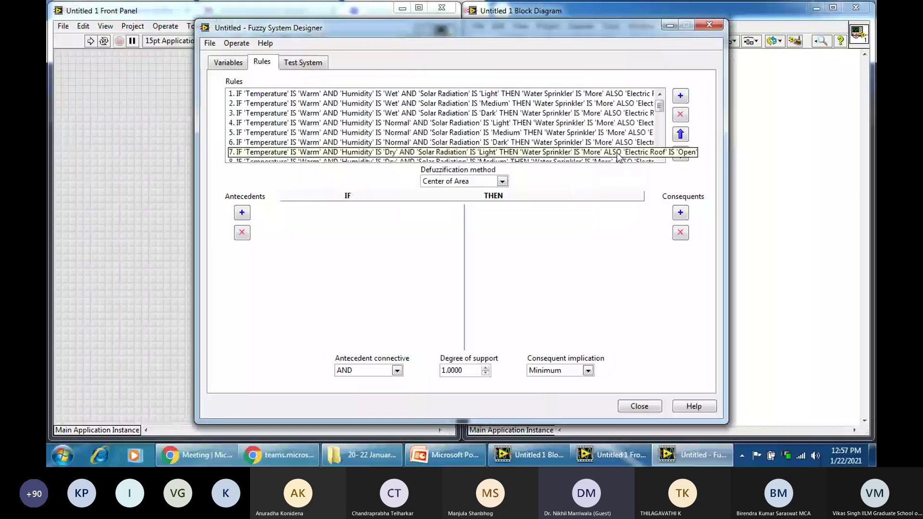
# - Choose a different defuzzification method for the regenerated rules and return to the system test
pyautogui.click(502, 181)
pyautogui.click(471, 203)
pyautogui.click(305, 65)
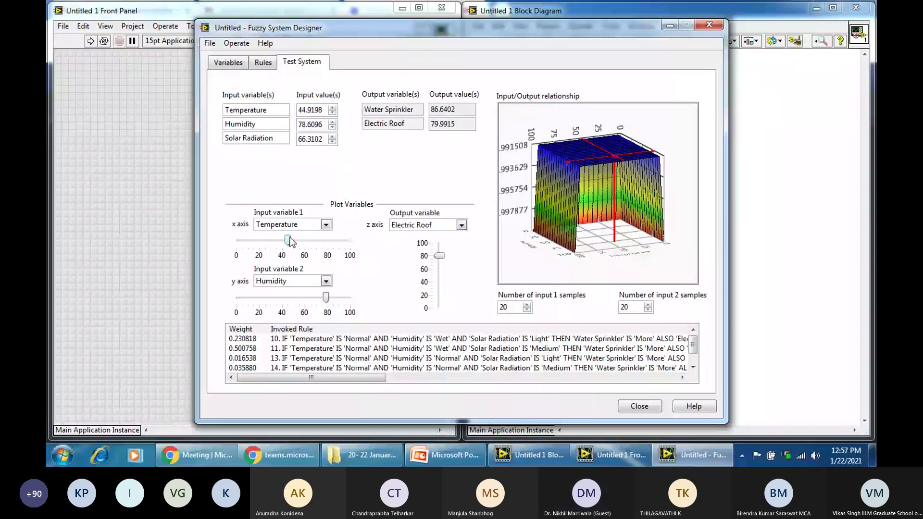
# - Set the Temperature and Humidity test inputs to 0 and plot Solar Radiation as input variable 2
pyautogui.moveTo(287, 240); pyautogui.dragTo(236, 240)
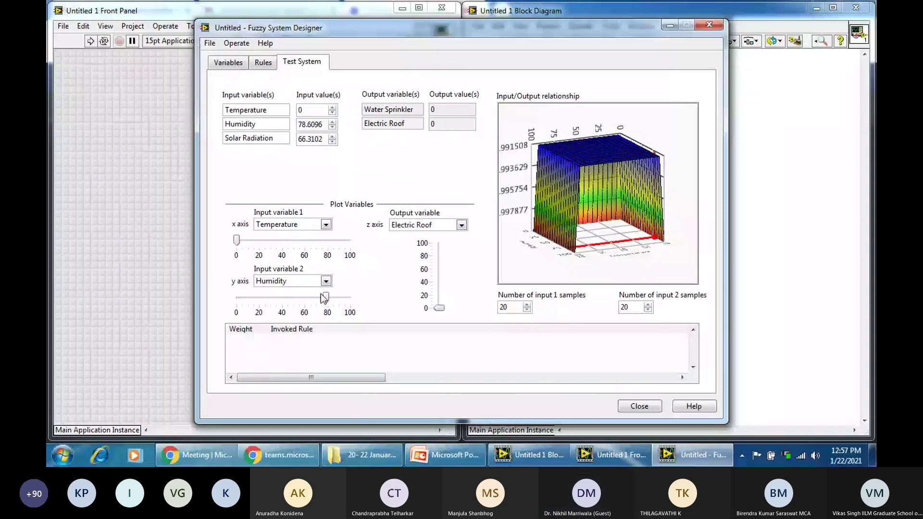
pyautogui.moveTo(324, 298); pyautogui.dragTo(235, 298)
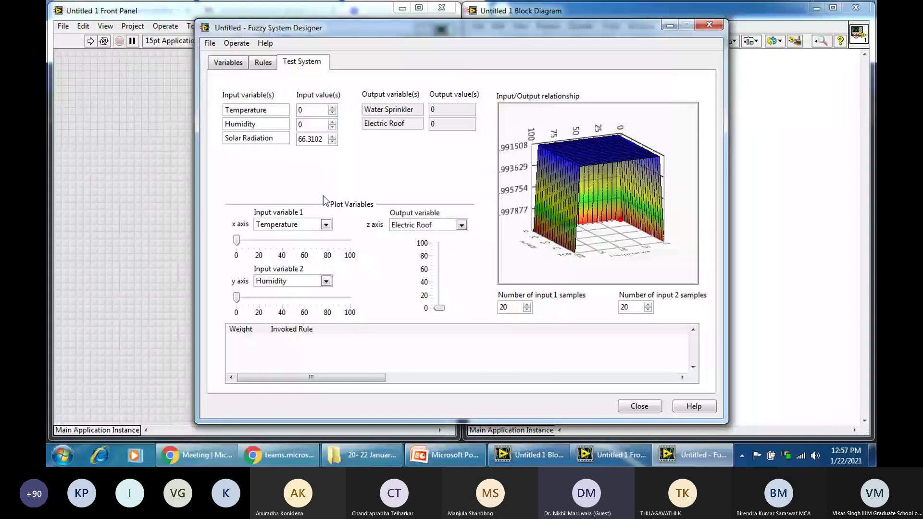
pyautogui.click(320, 282)
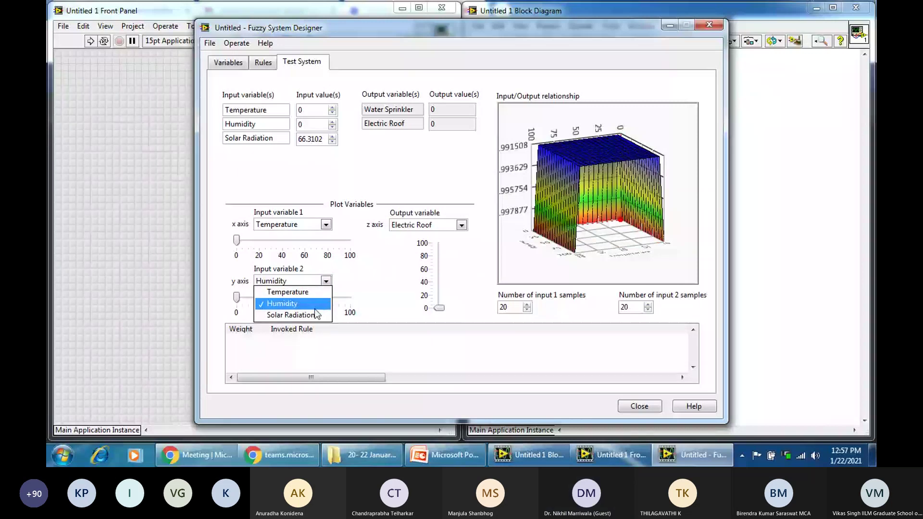
pyautogui.press('Escape')
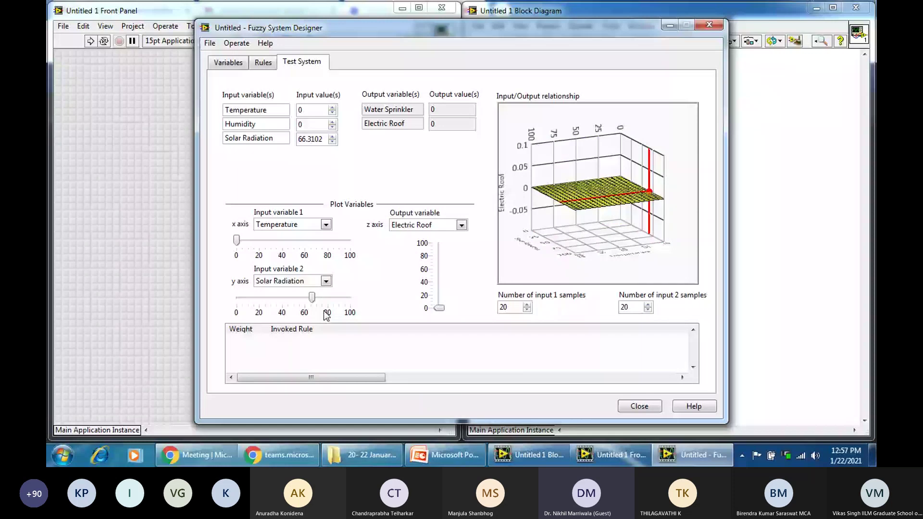
# - Plot Humidity as input variable 2 and set the test inputs to Humidity about 67 and Temperature about 66
pyautogui.click(326, 280)
pyautogui.click(309, 300)
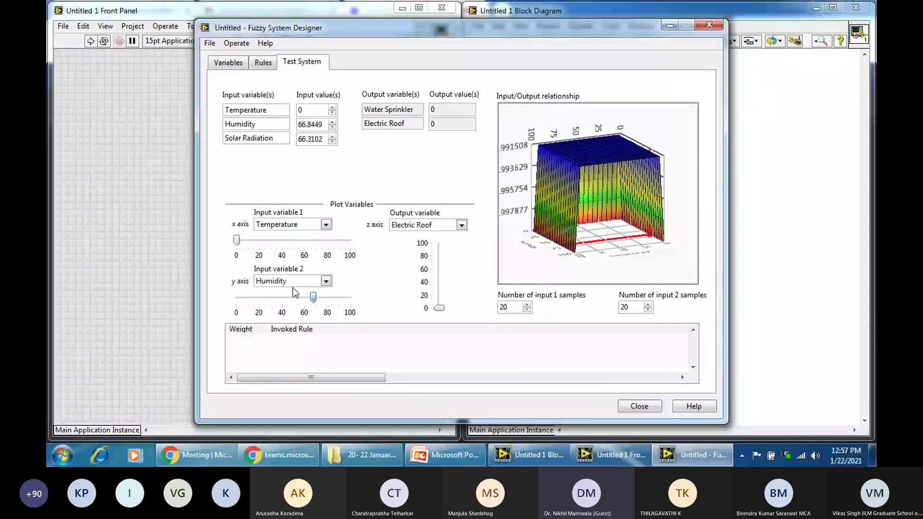
pyautogui.moveTo(236, 240); pyautogui.dragTo(312, 250)
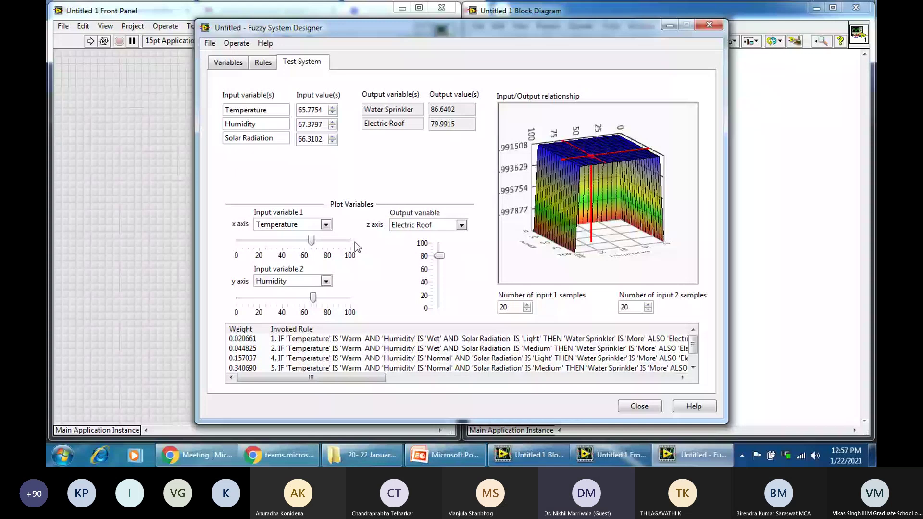
# - Lower Temperature to about 38.5 and Humidity to about 34, and raise them again to about 66.3 and 69.5
pyautogui.moveTo(311, 241); pyautogui.dragTo(292, 246)
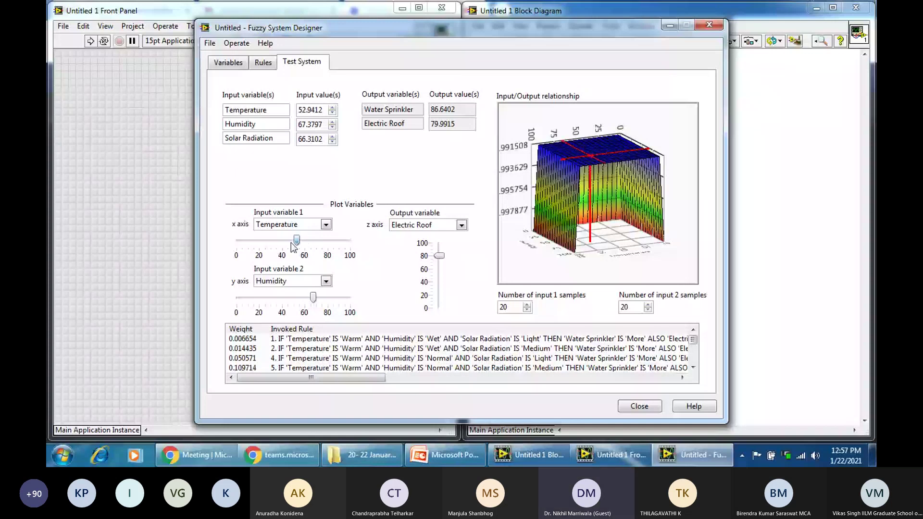
pyautogui.moveTo(292, 247); pyautogui.dragTo(276, 247)
pyautogui.moveTo(313, 298); pyautogui.dragTo(276, 298)
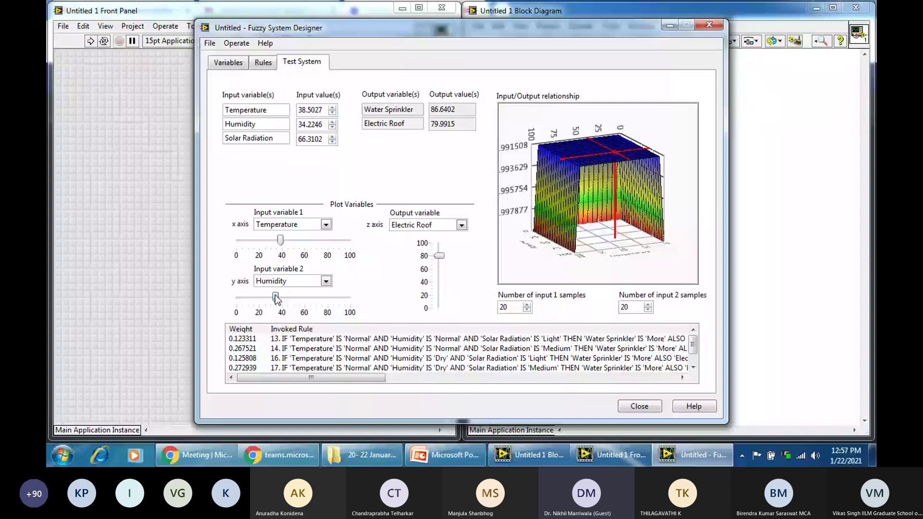
pyautogui.moveTo(275, 298); pyautogui.dragTo(316, 298)
pyautogui.moveTo(280, 241); pyautogui.dragTo(317, 244)
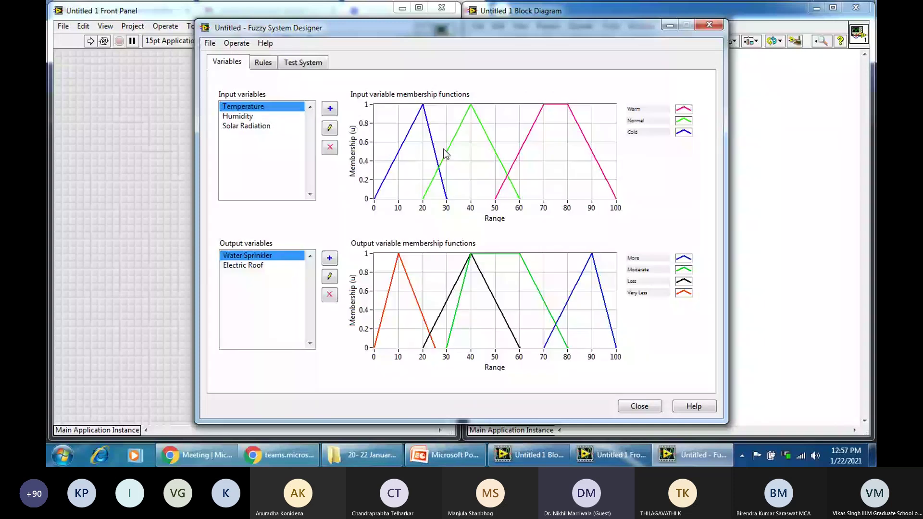
# - Review the rule base and its defuzzification method, and return to the system test
pyautogui.click(302, 62)
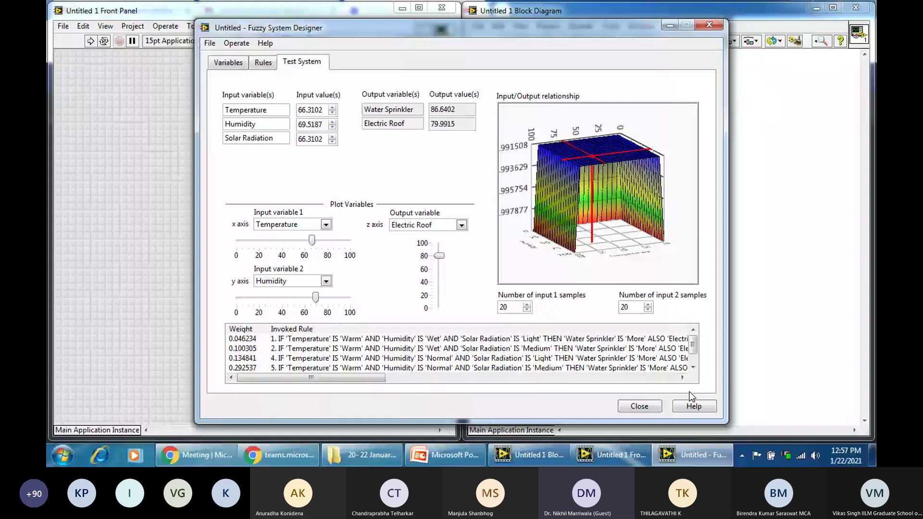
pyautogui.click(262, 63)
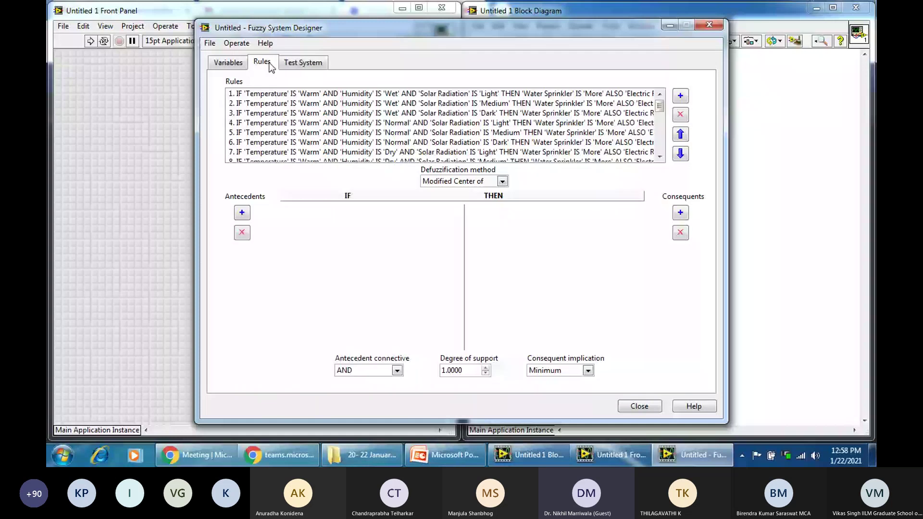
pyautogui.click(301, 67)
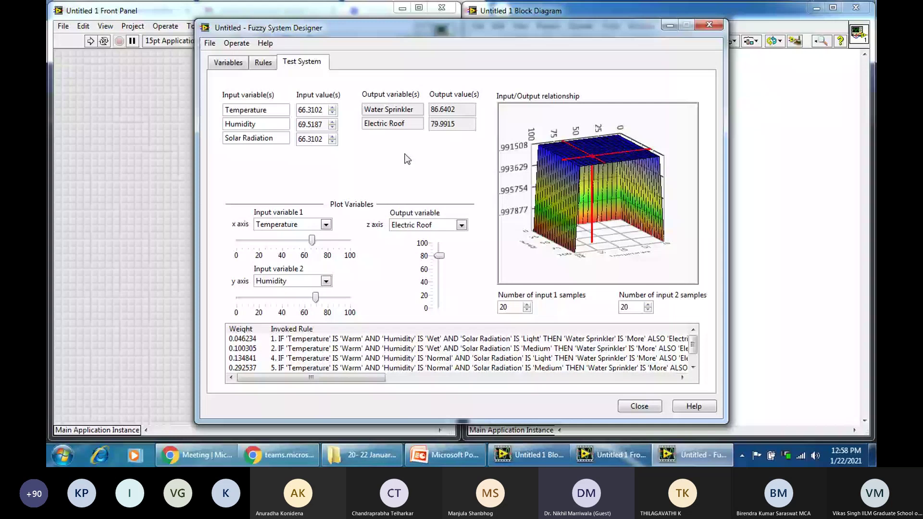
pyautogui.hotkey('alt', 'Tab')
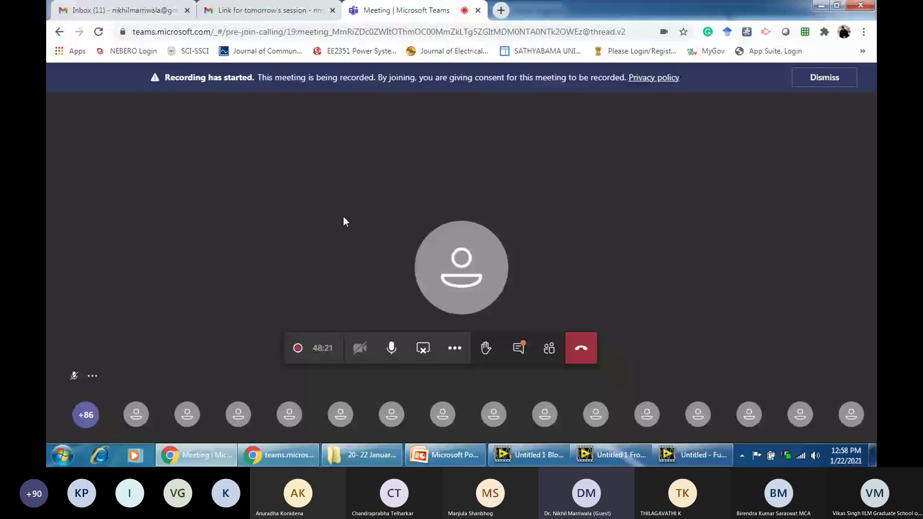
pyautogui.hotkey('alt', 'Tab')
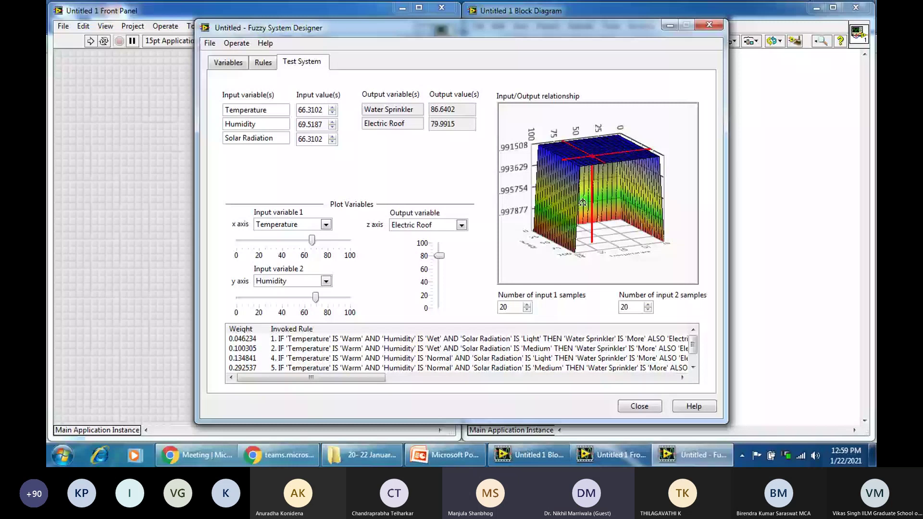
# - Rotate the 3D input/output relationship plot to examine the Electric Roof surface from several angles
pyautogui.moveTo(582, 203)
pyautogui.mouseDown()
pyautogui.moveTo(619, 202)
pyautogui.moveTo(588, 182)
pyautogui.moveTo(614, 192)
pyautogui.mouseUp()
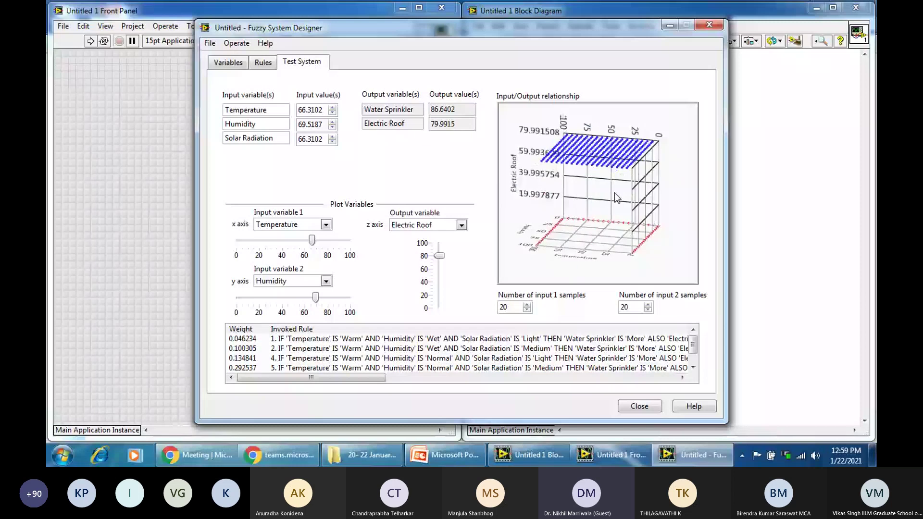
pyautogui.moveTo(614, 192); pyautogui.dragTo(615, 189)
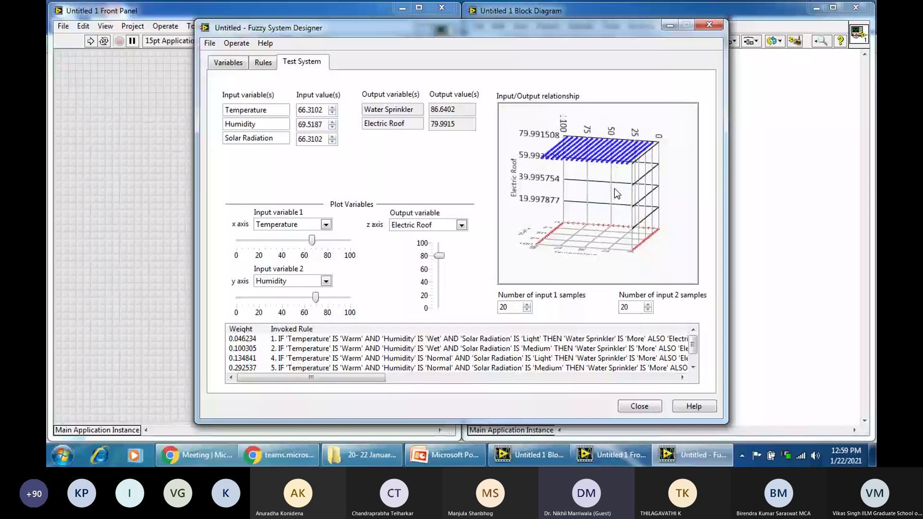
pyautogui.moveTo(614, 188); pyautogui.dragTo(588, 193)
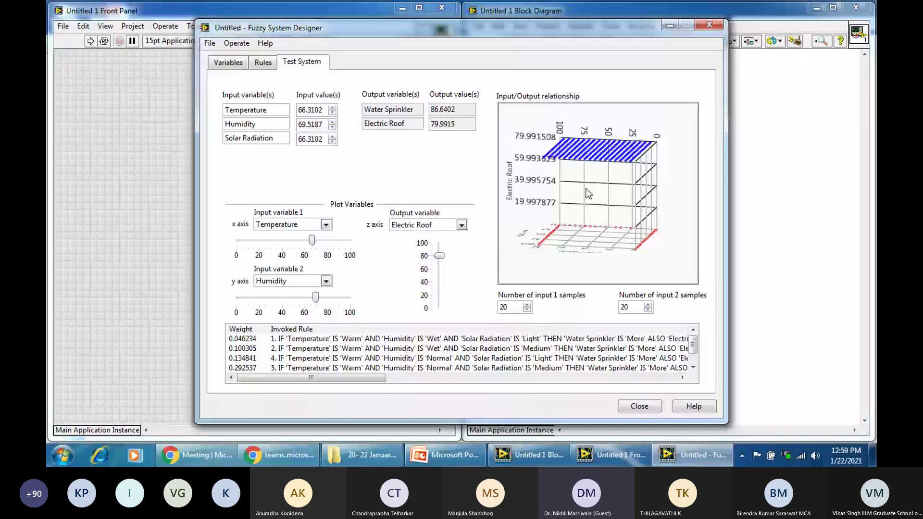
pyautogui.moveTo(586, 191); pyautogui.dragTo(601, 216)
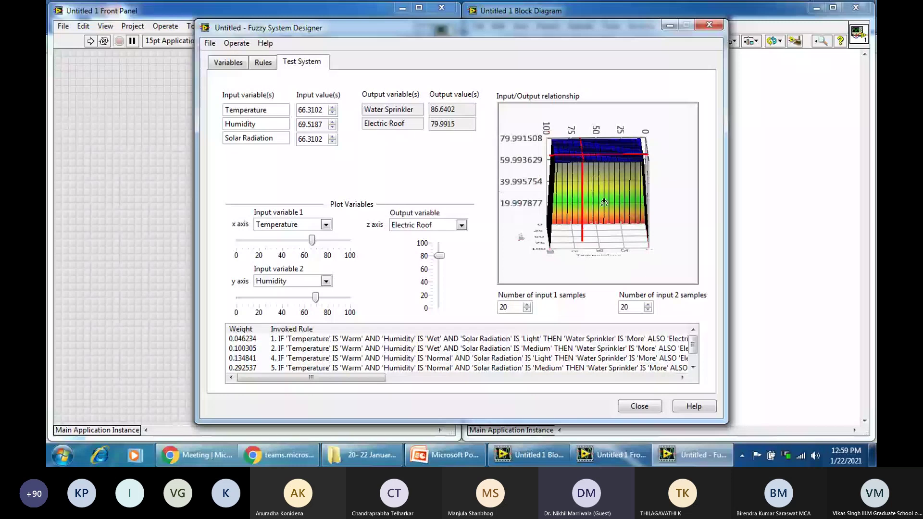
pyautogui.moveTo(604, 203)
pyautogui.mouseDown()
pyautogui.moveTo(609, 226)
pyautogui.moveTo(593, 210)
pyautogui.mouseUp()
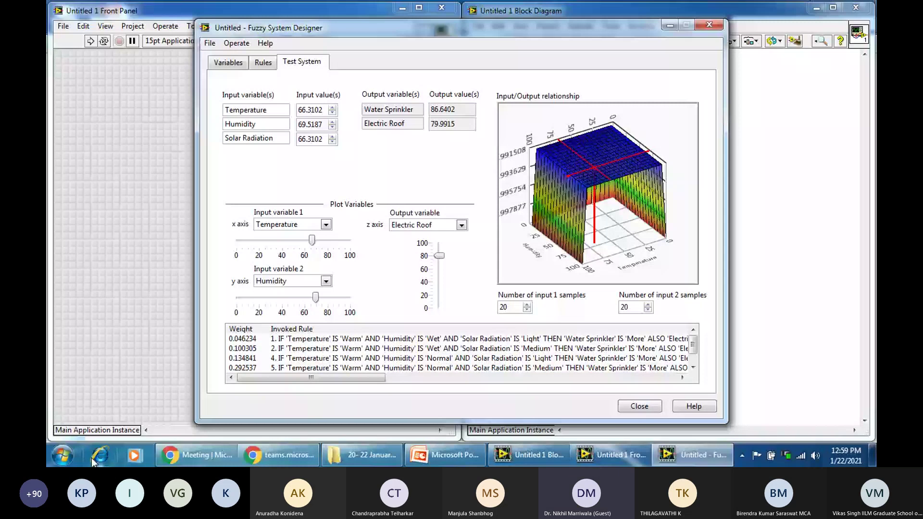
# - Switch to the main LabVIEW window and open the NI Example Finder
pyautogui.click(264, 42)
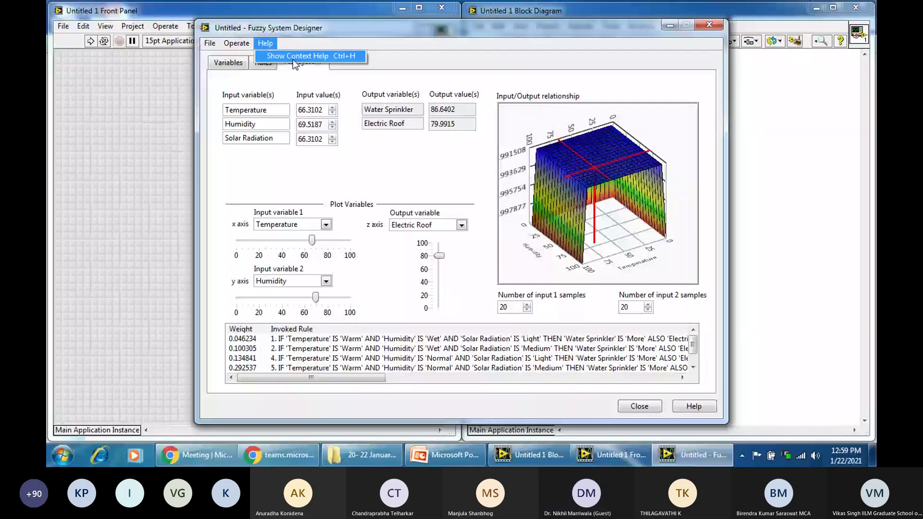
pyautogui.click(500, 456)
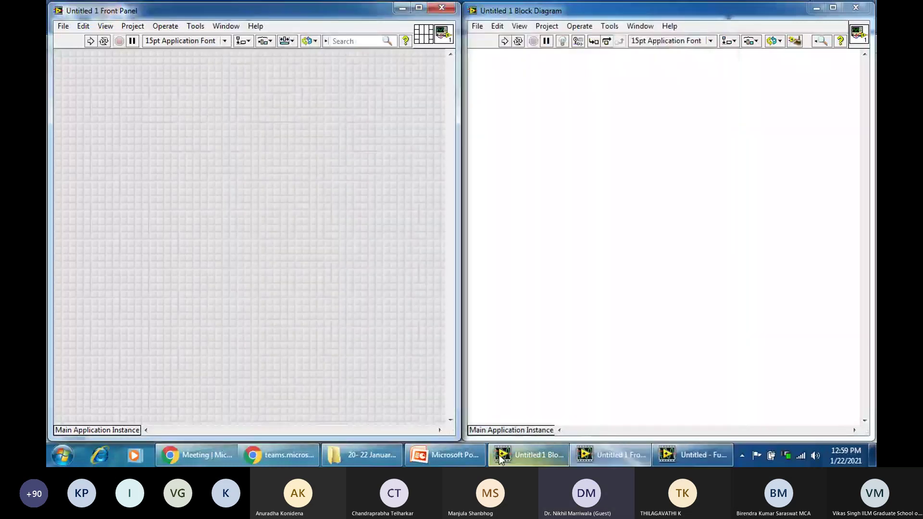
pyautogui.click(255, 26)
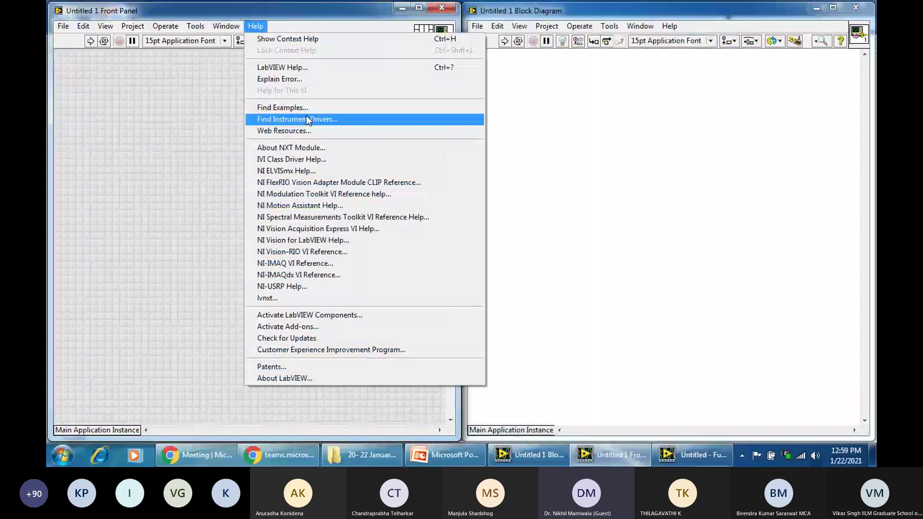
pyautogui.click(308, 119)
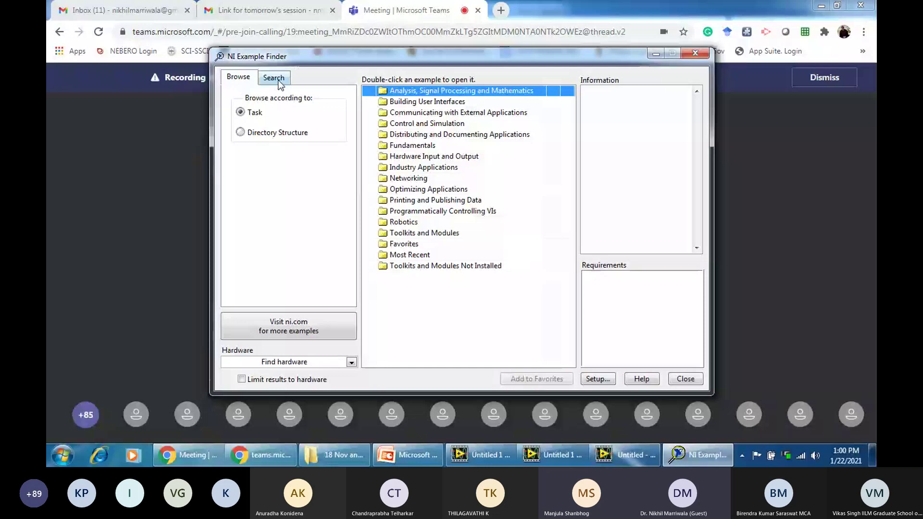
# - Search the examples for the keyword "fuzzy" and open "FuzzyEx Dynamic Fuzzy Controller for a greenhouse.vi"
pyautogui.click(274, 78)
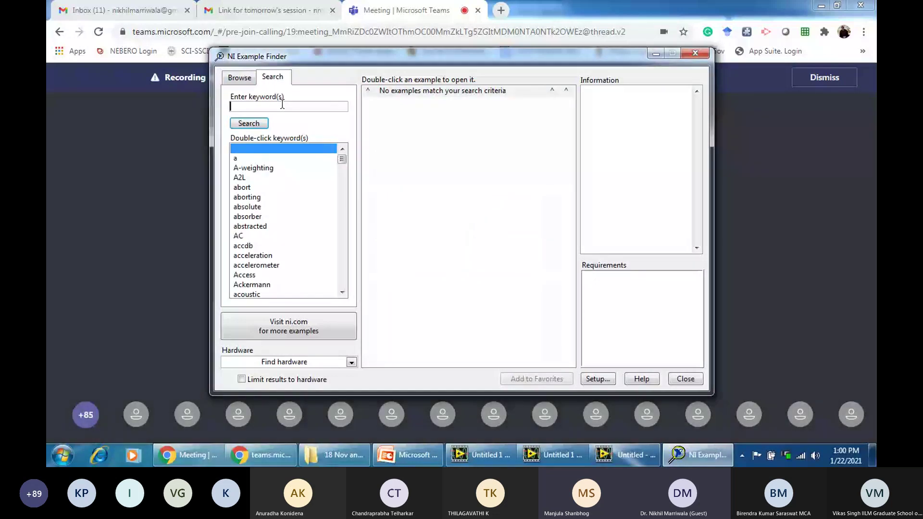
pyautogui.write('f')
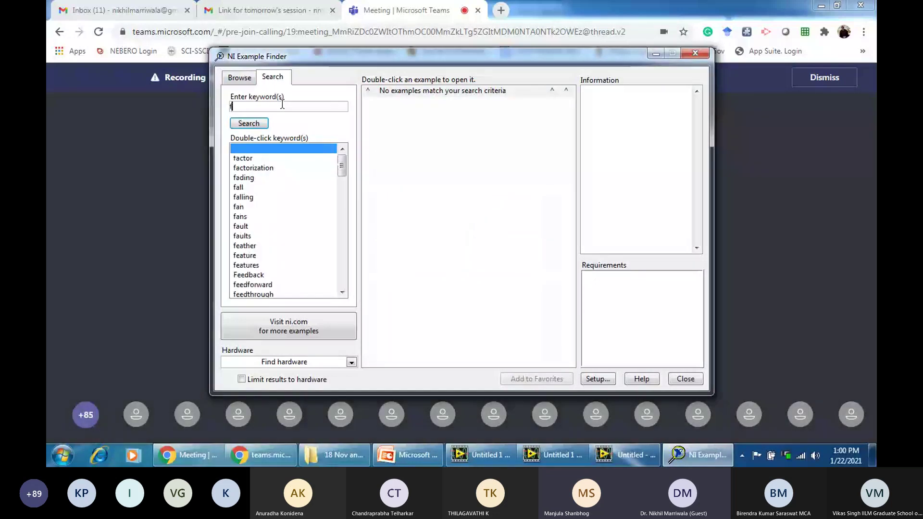
pyautogui.write('u')
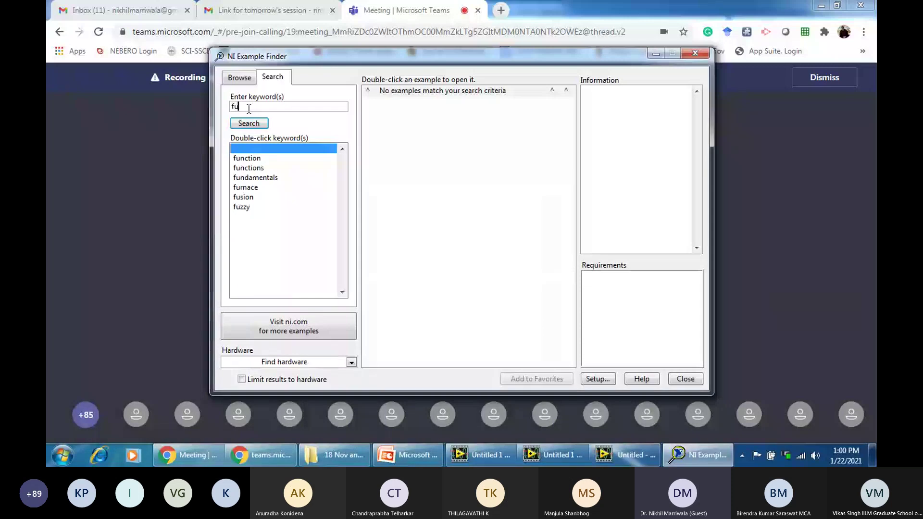
pyautogui.doubleClick(241, 206)
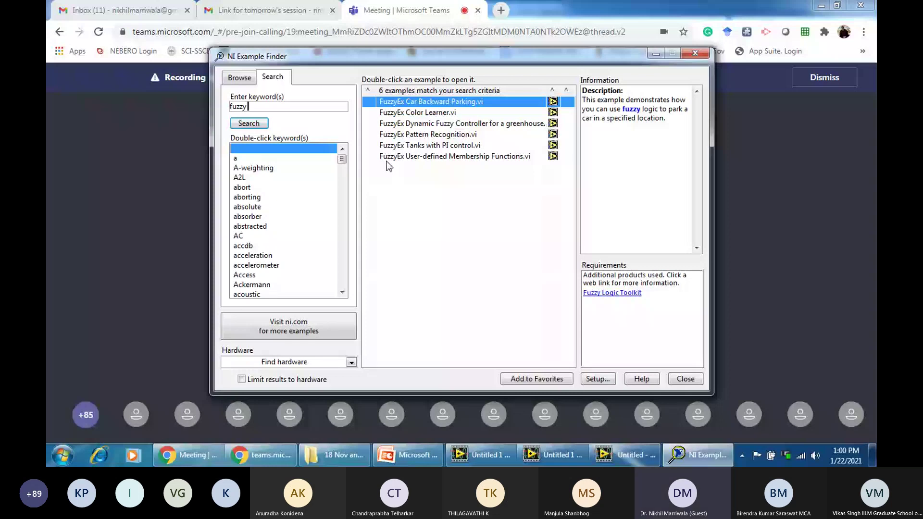
pyautogui.doubleClick(390, 124)
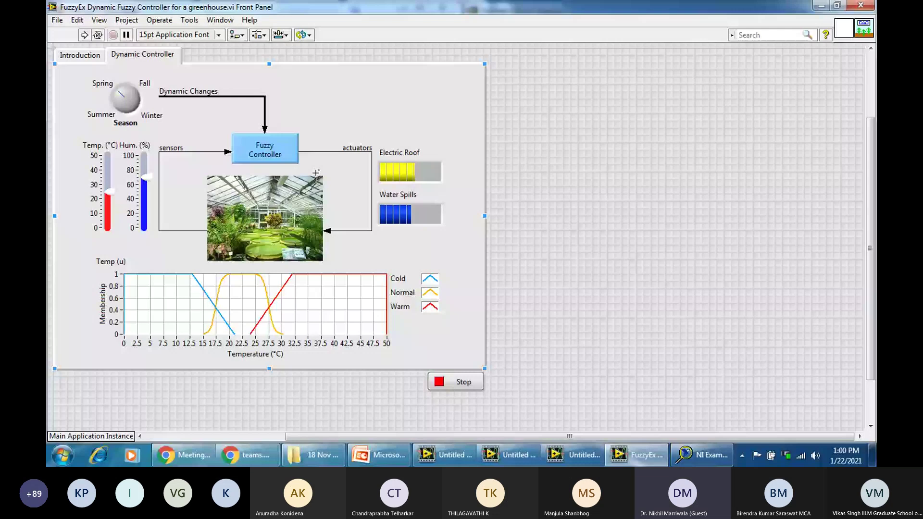
pyautogui.click(265, 150)
pyautogui.click(73, 156)
pyautogui.click(113, 187)
pyautogui.click(112, 187)
pyautogui.click(149, 177)
pyautogui.click(118, 212)
# - Run the greenhouse fuzzy controller example and set its season to Summer
pyautogui.click(85, 36)
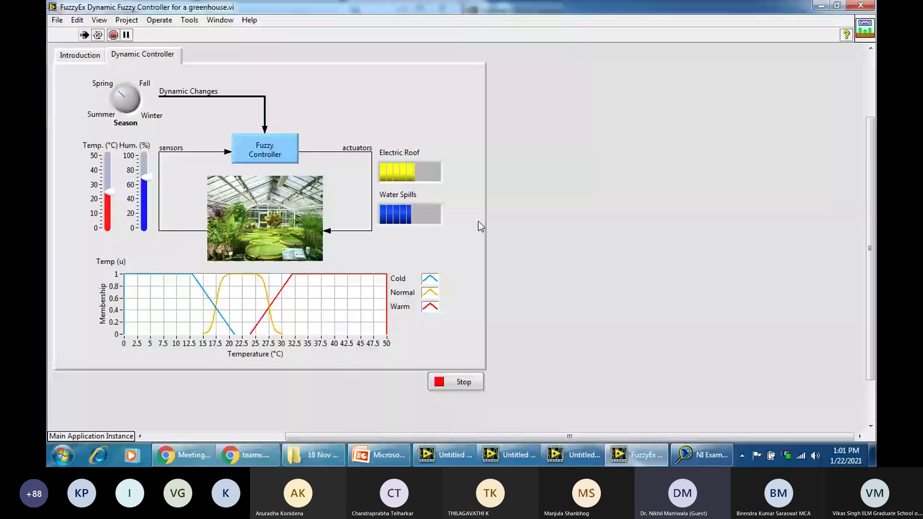
pyautogui.moveTo(124, 95); pyautogui.dragTo(120, 126)
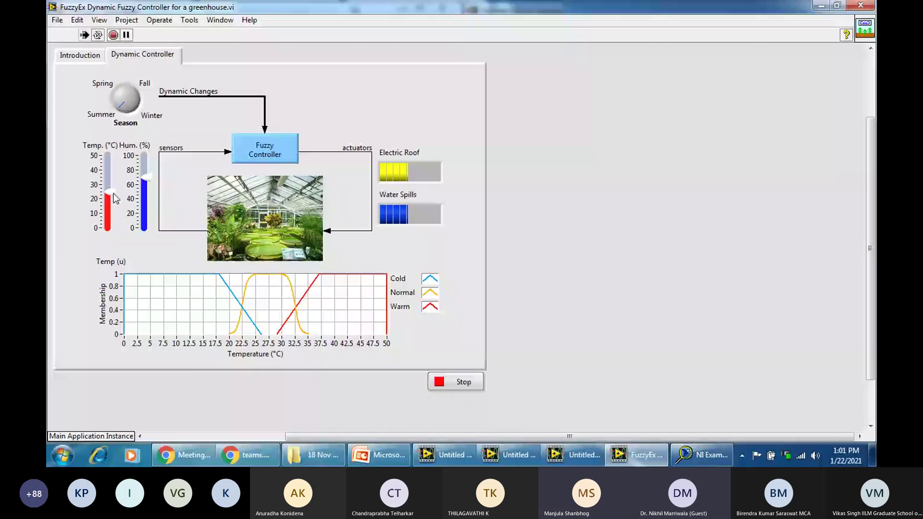
# - Raise the greenhouse temperature to about 42 °C, bring it back down to about 30 °C, and lower the humidity to about 38 %
pyautogui.moveTo(113, 193); pyautogui.dragTo(114, 181)
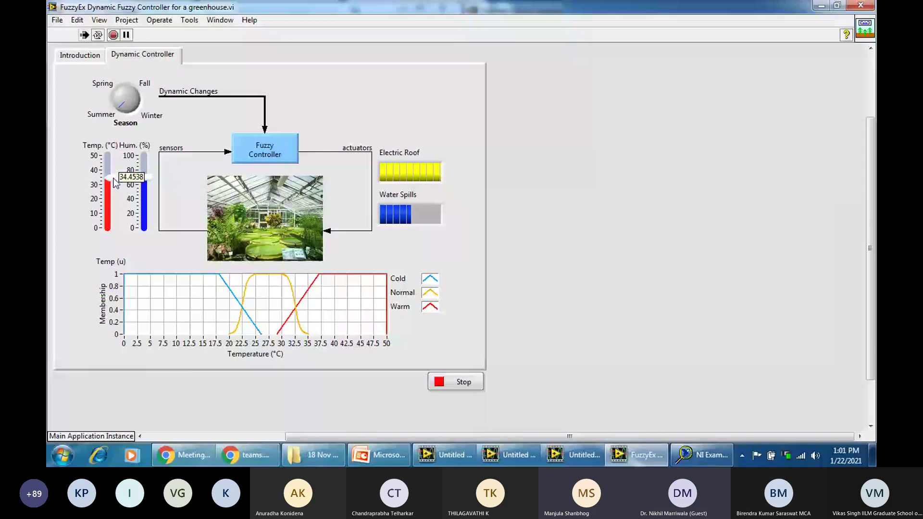
pyautogui.moveTo(115, 183); pyautogui.dragTo(120, 171)
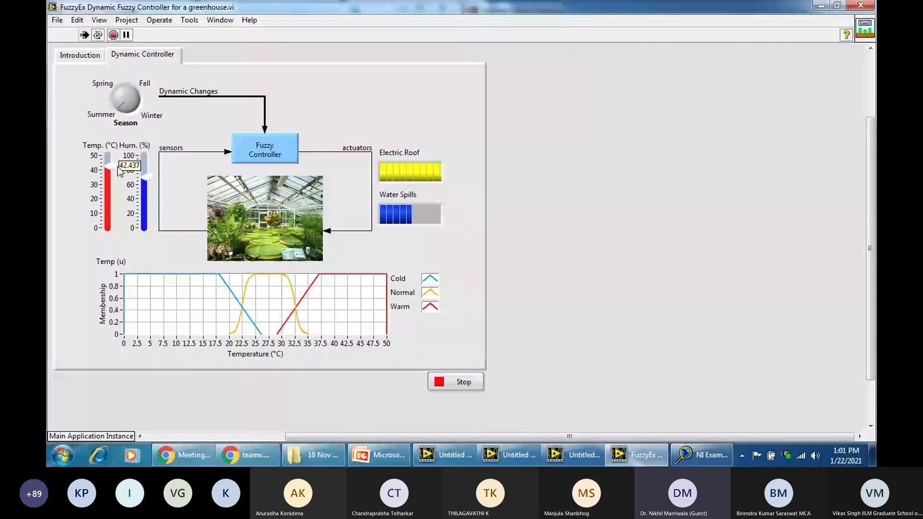
pyautogui.moveTo(120, 171); pyautogui.dragTo(117, 185)
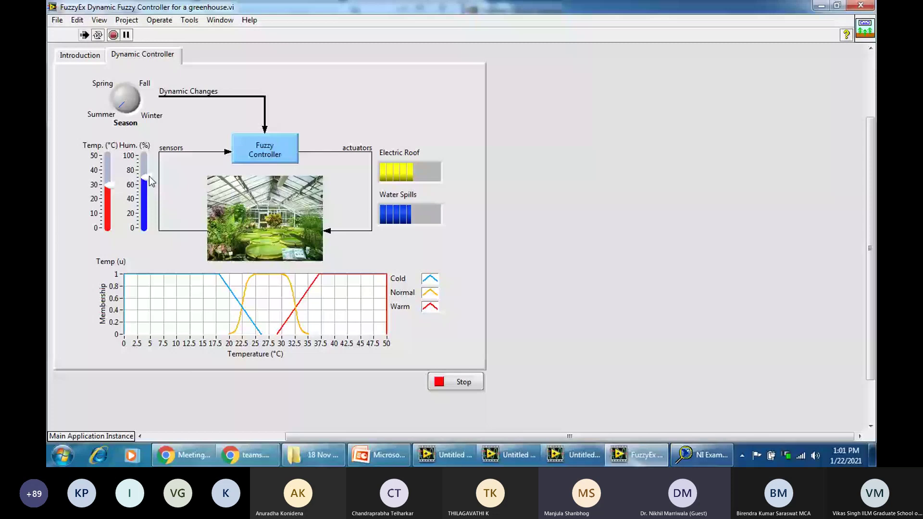
pyautogui.moveTo(149, 177); pyautogui.dragTo(154, 202)
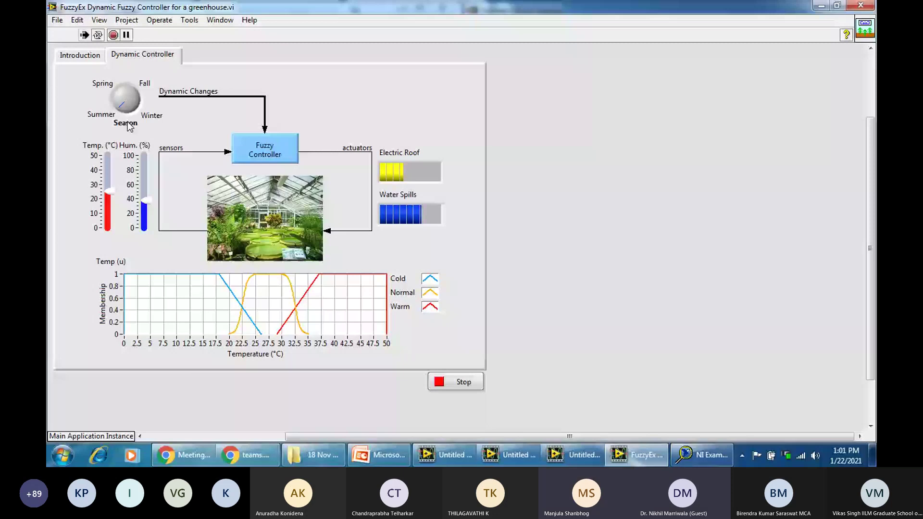
# - Turn the season dial from Summer to a position between Fall and Winter
pyautogui.moveTo(126, 108)
pyautogui.mouseDown()
pyautogui.moveTo(123, 91)
pyautogui.moveTo(136, 100)
pyautogui.mouseUp()
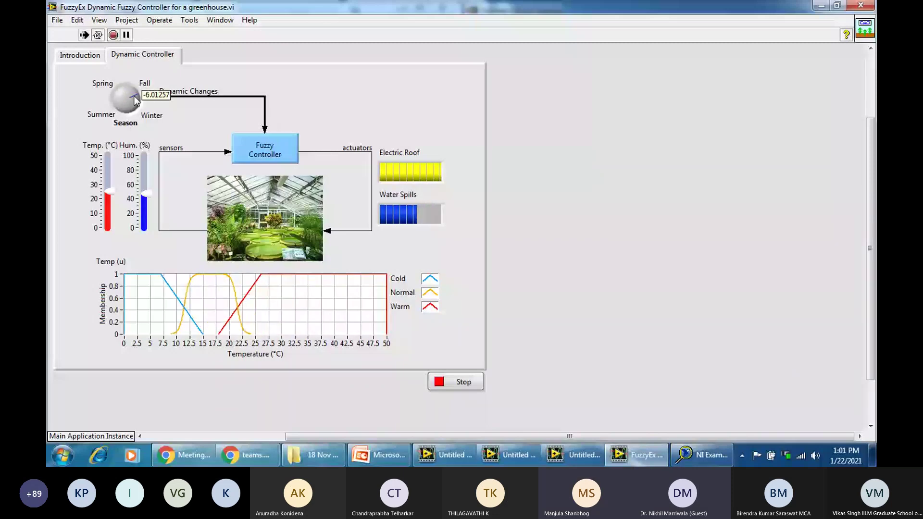